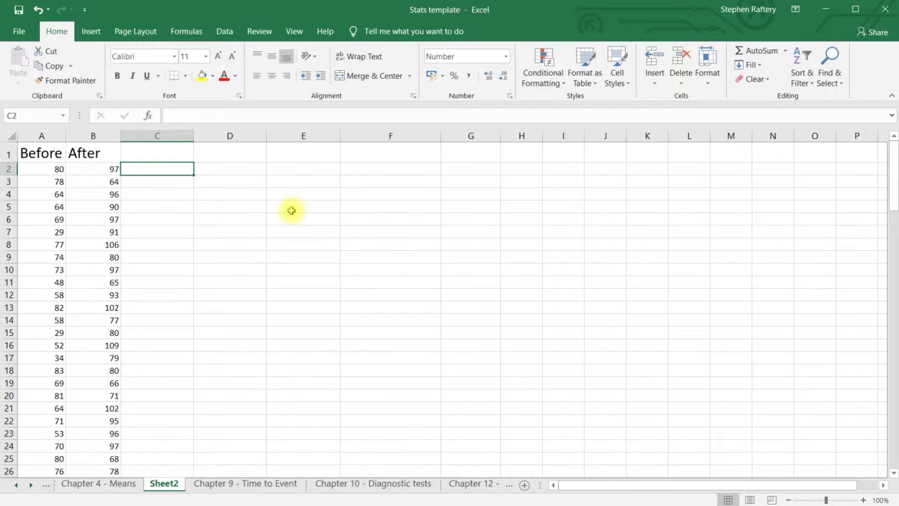
# - Examine the Before and After data columns on Sheet2 down past their last rows
pyautogui.click(166, 201)
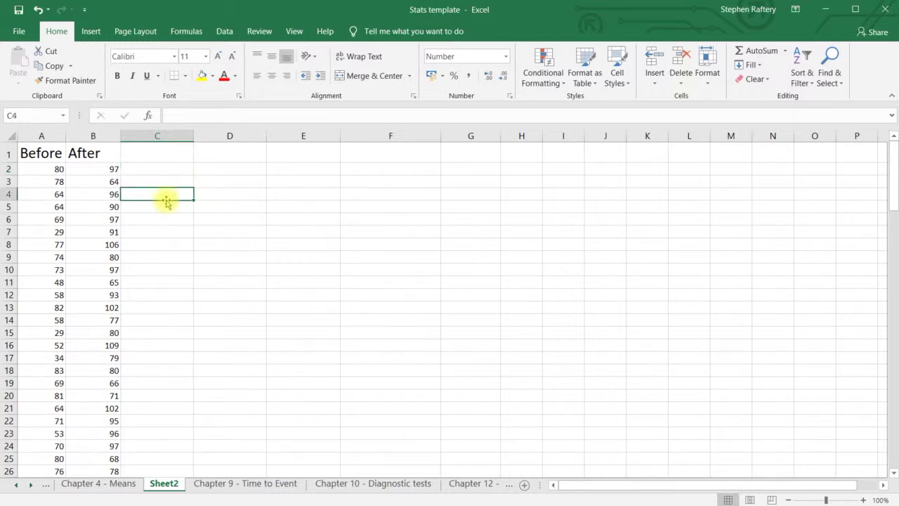
pyautogui.press('pagedown')
pyautogui.press('pagedown')
pyautogui.press('pagedown')
pyautogui.press('pagedown')
pyautogui.press('pagedown')
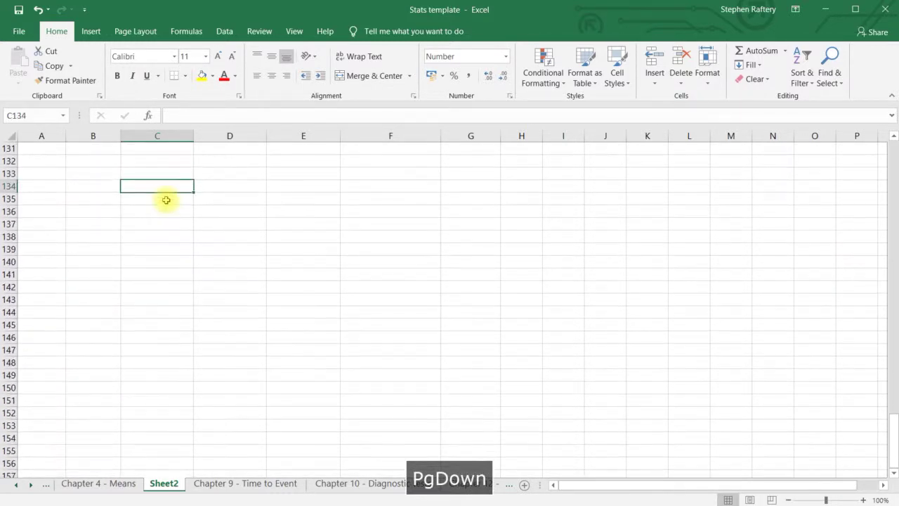
pyautogui.press('pageup')
pyautogui.press('pageup')
pyautogui.press('pageup')
pyautogui.press('pageup')
pyautogui.press('pageup')
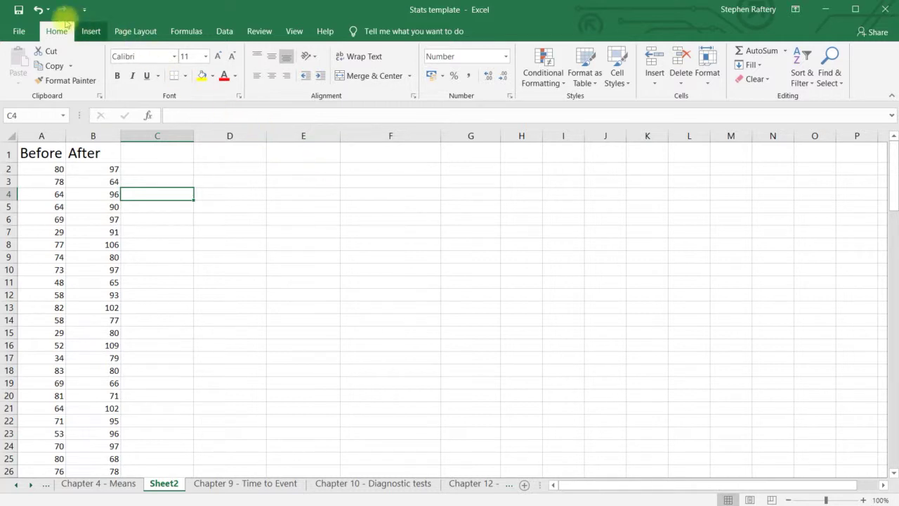
# - Enable the Analysis ToolPak add-in through the Excel add-ins manager
pyautogui.click(19, 32)
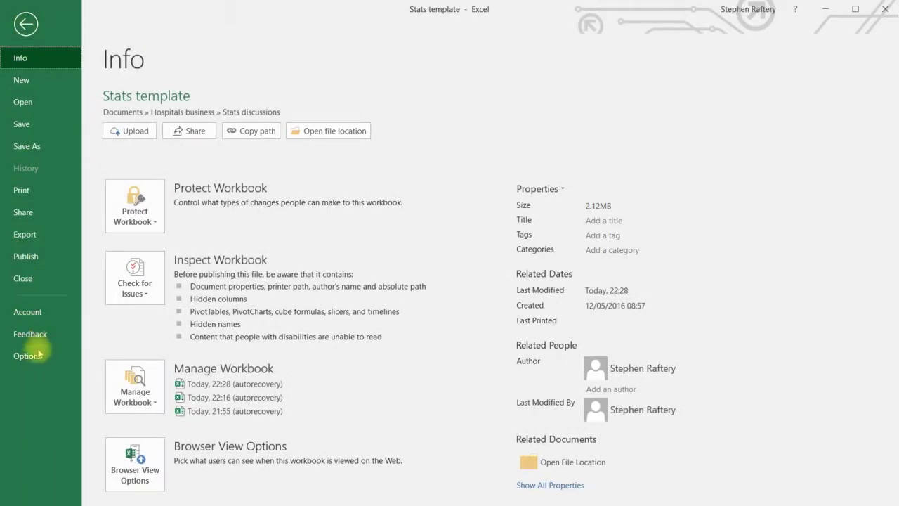
pyautogui.click(28, 356)
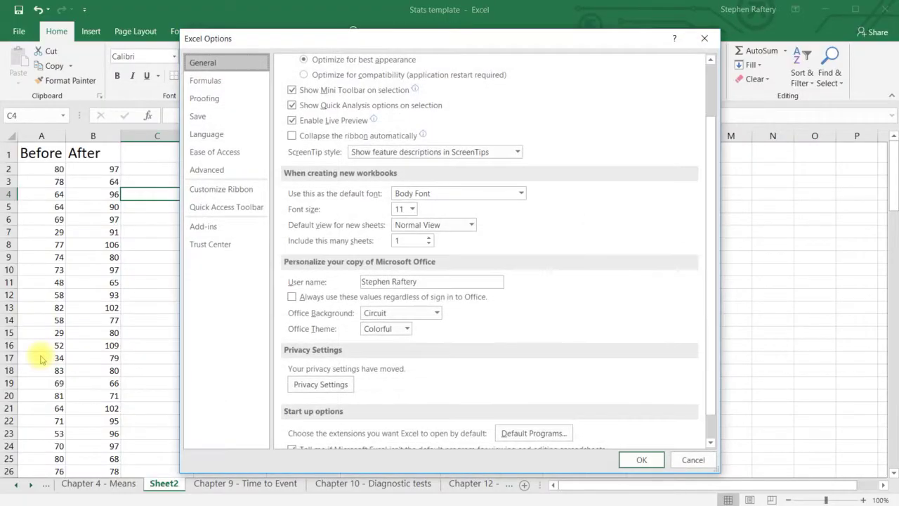
pyautogui.click(213, 231)
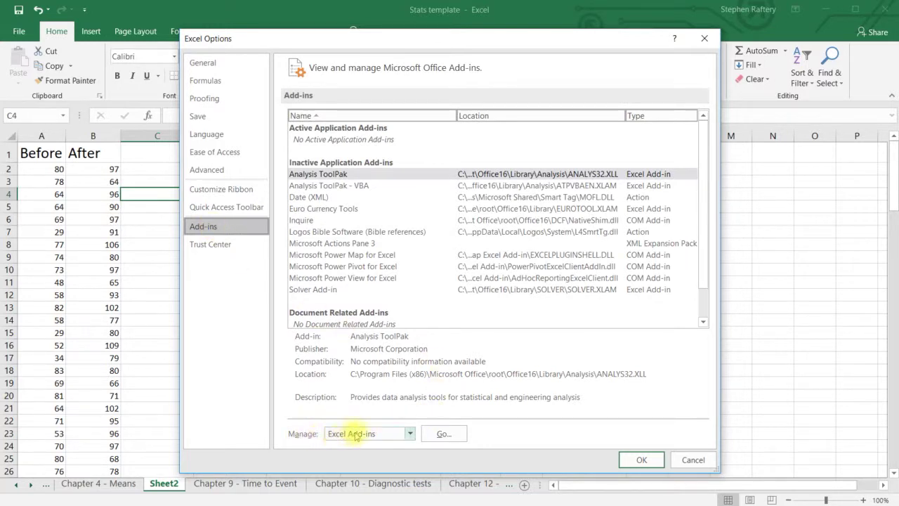
pyautogui.click(444, 434)
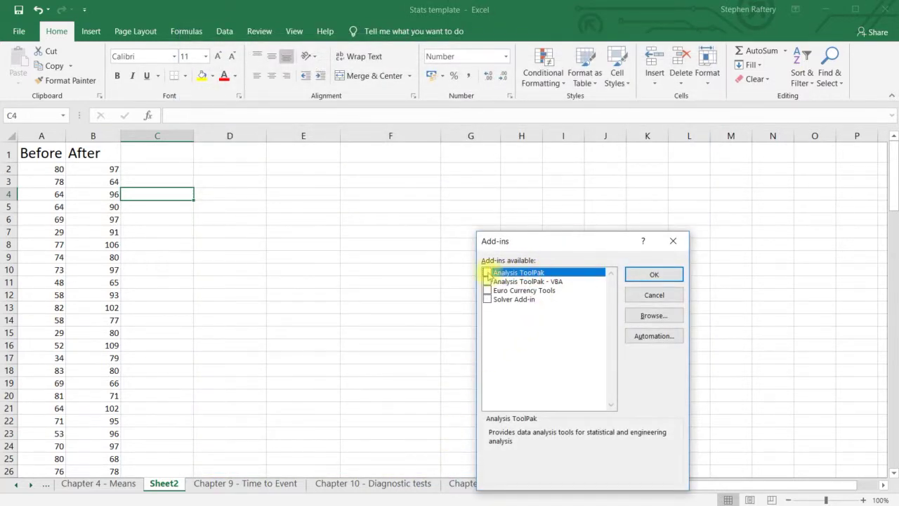
pyautogui.click(487, 272)
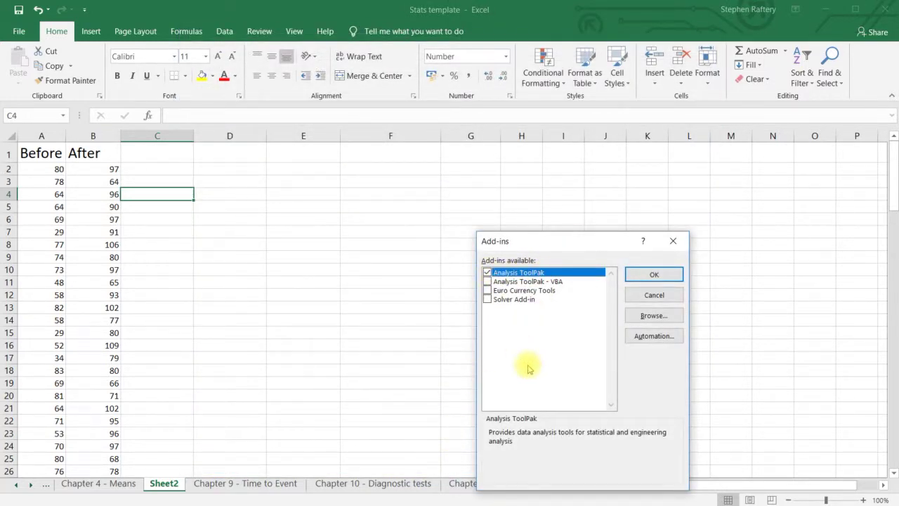
pyautogui.click(650, 276)
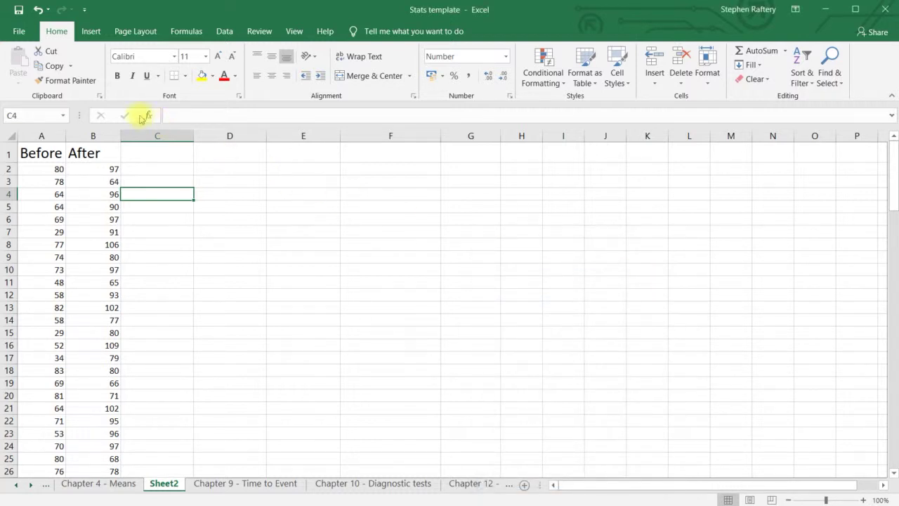
# - Start a "t-Test: Paired Two Sample for Means" with the Data Analysis tool
pyautogui.click(228, 33)
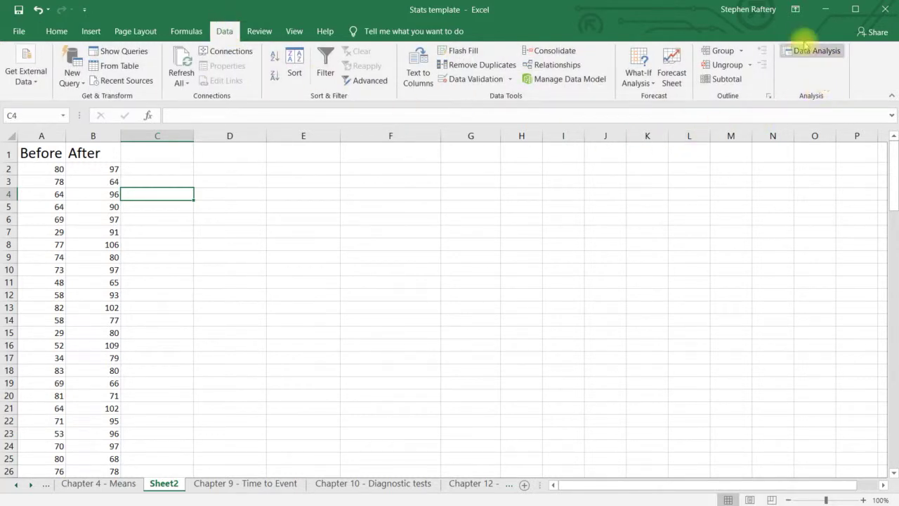
pyautogui.click(804, 47)
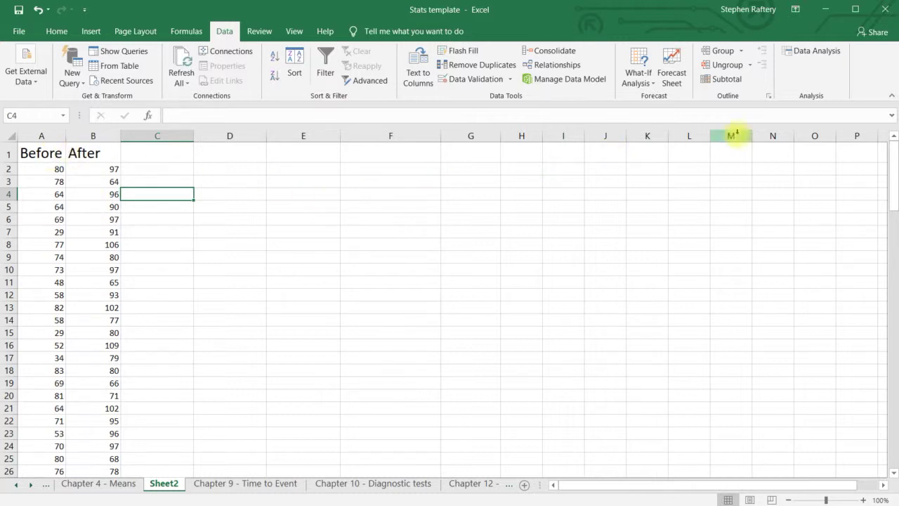
pyautogui.click(815, 52)
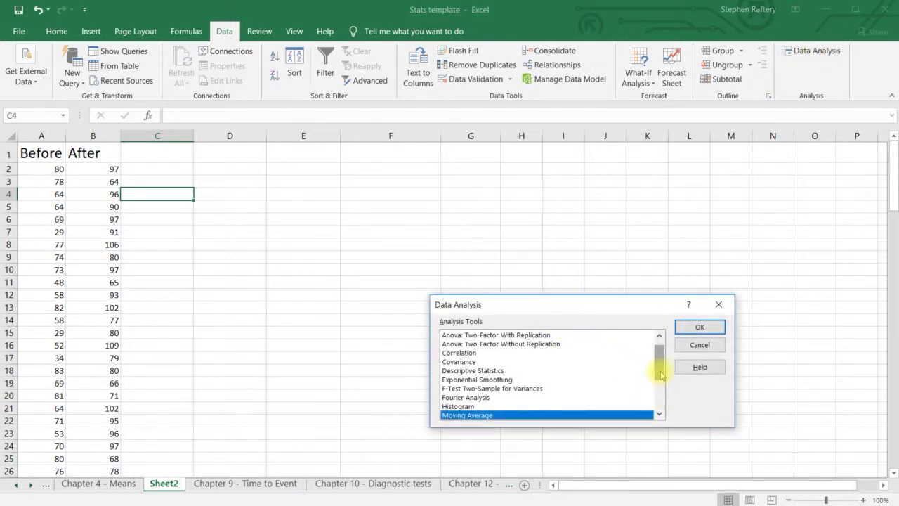
pyautogui.moveTo(660, 376); pyautogui.dragTo(661, 404)
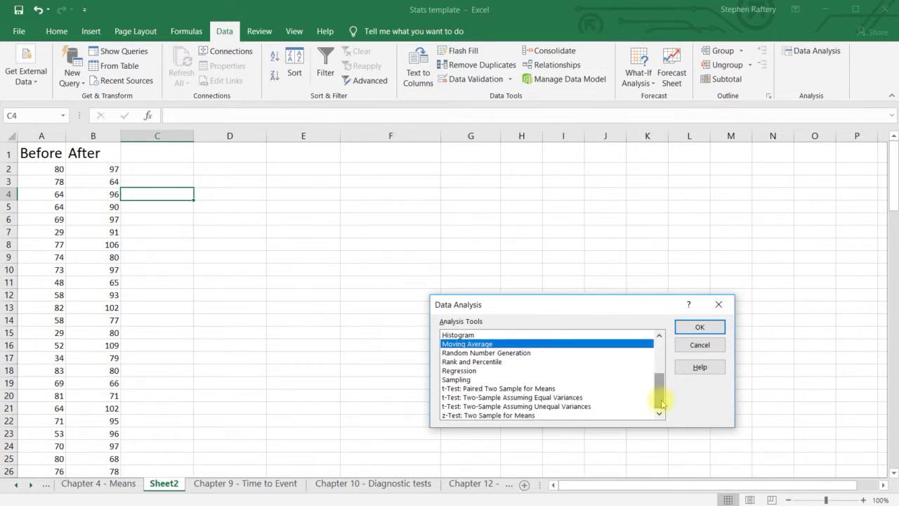
pyautogui.click(482, 390)
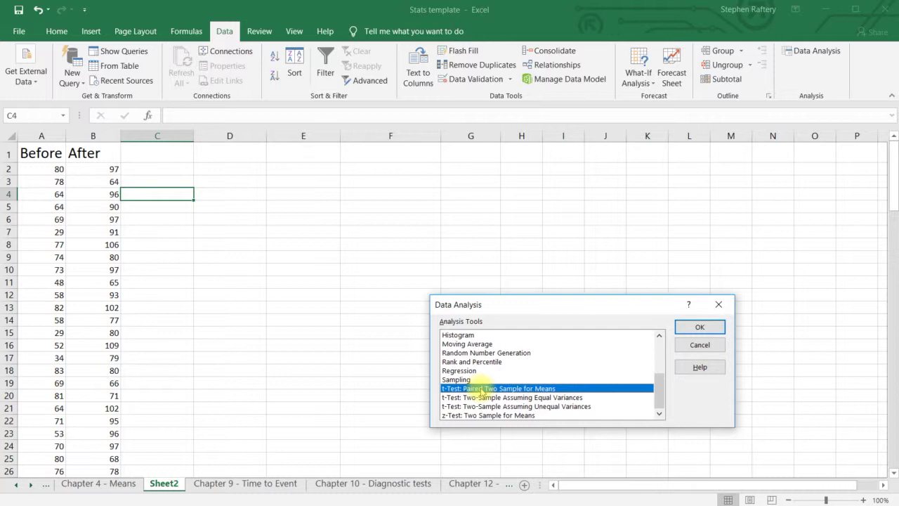
pyautogui.click(703, 328)
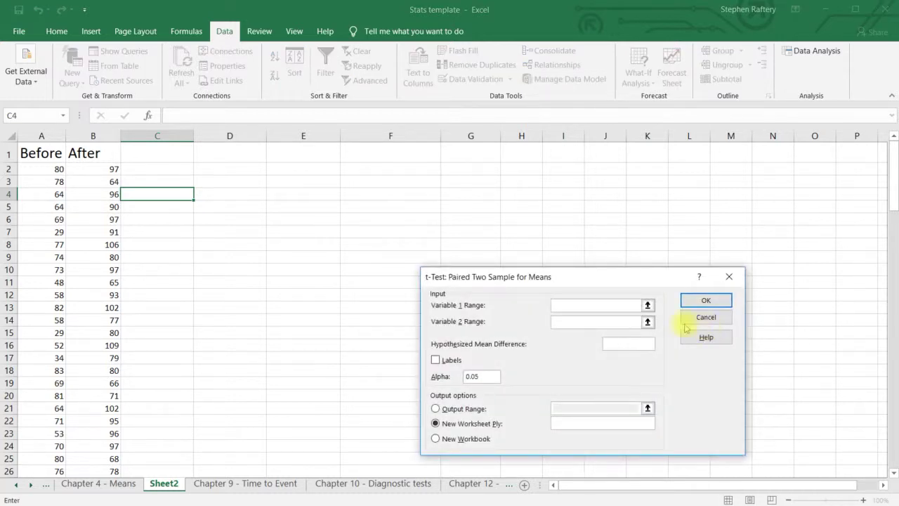
# - Set the paired t-test's Variable 1 range to column A ($A:$A) and Variable 2 range to column B ($B:$B)
pyautogui.moveTo(595, 284); pyautogui.dragTo(587, 189)
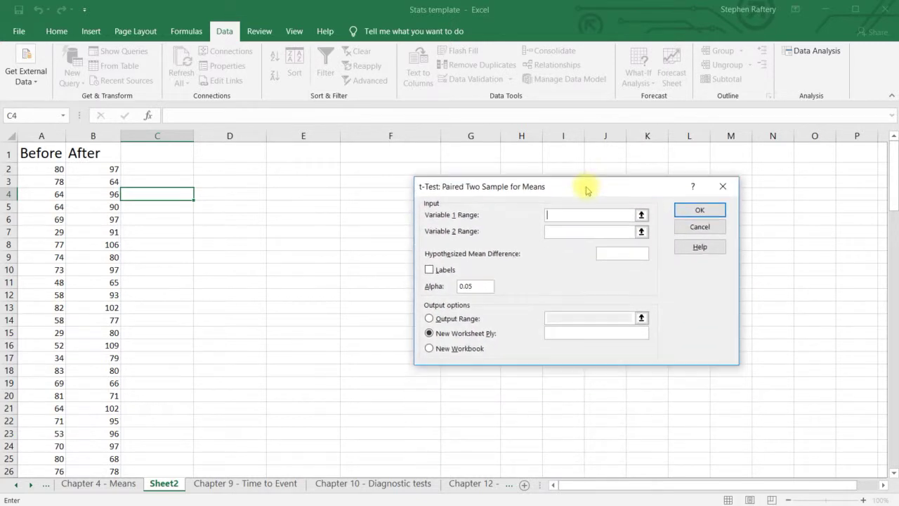
pyautogui.click(42, 135)
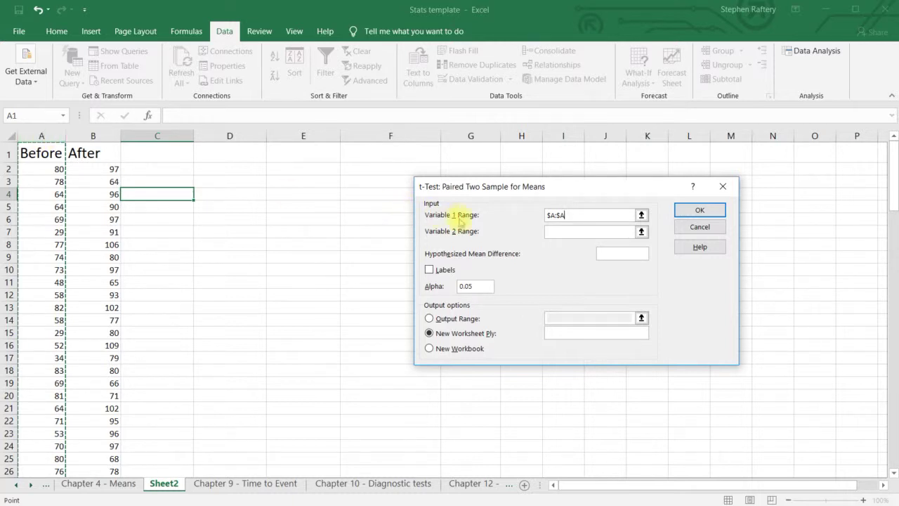
pyautogui.click(566, 233)
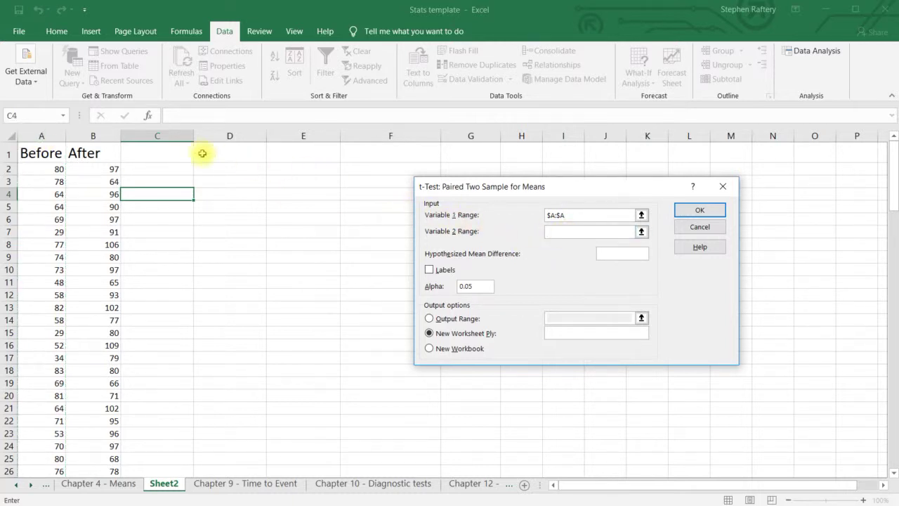
pyautogui.click(93, 135)
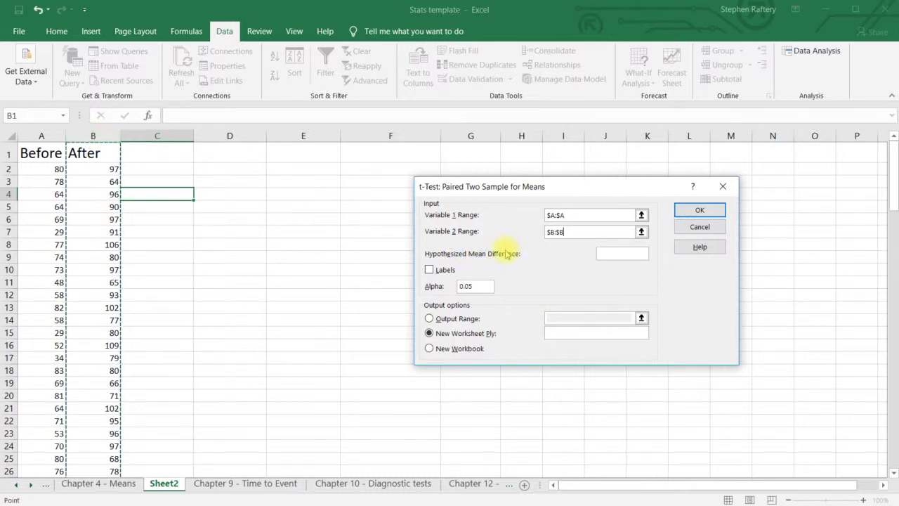
# - Set the hypothesized mean difference to 0 and mark the input ranges as including labels
pyautogui.click(625, 253)
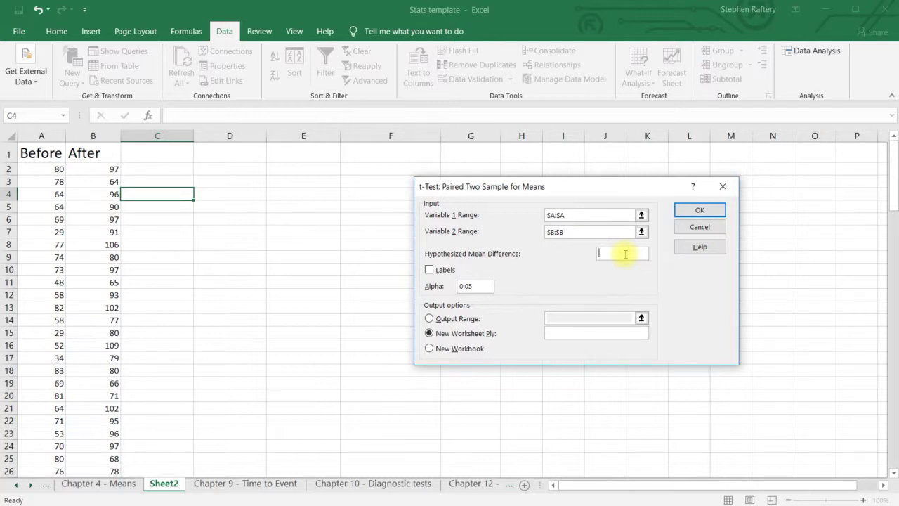
pyautogui.write('0')
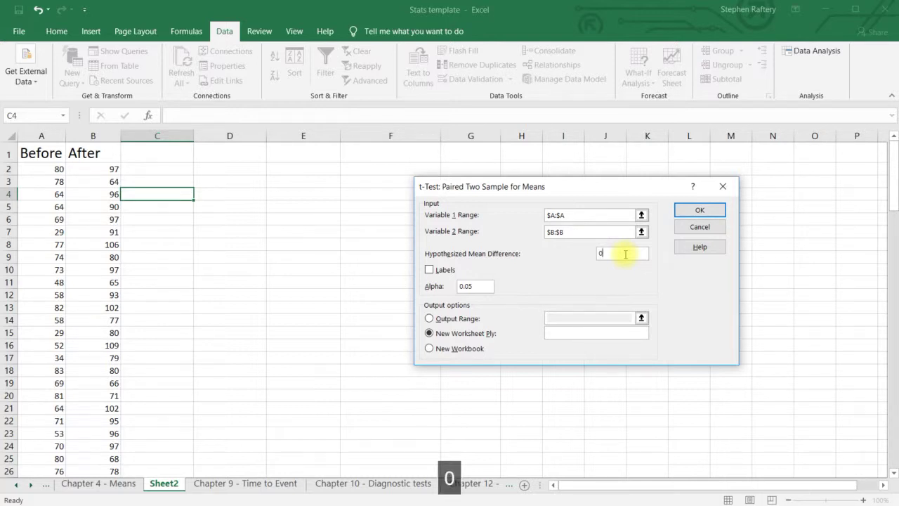
pyautogui.click(428, 271)
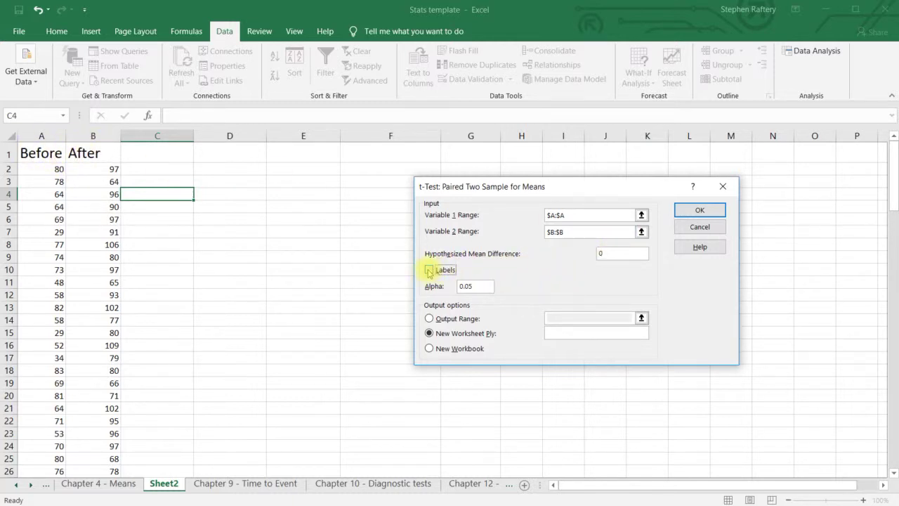
pyautogui.click(479, 286)
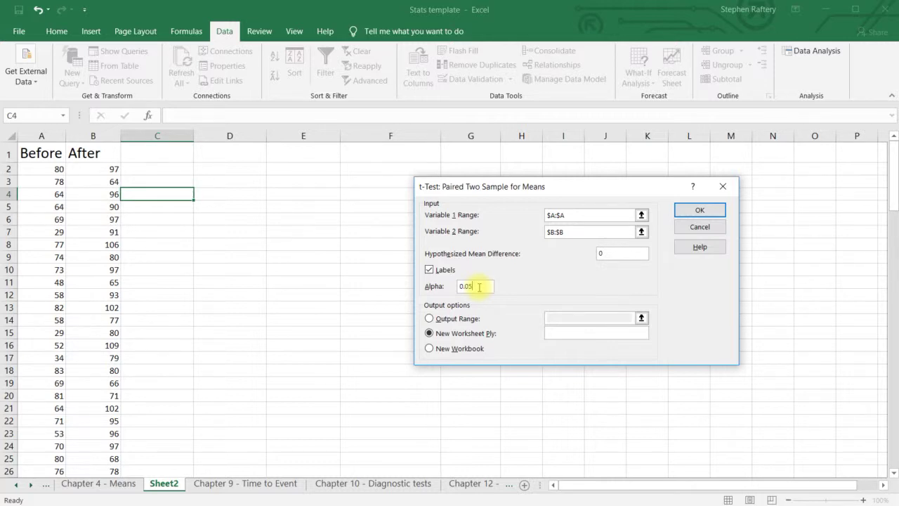
# - Set the output range to cell $E$1 on the current sheet and run the paired t-test
pyautogui.click(429, 318)
pyautogui.press('Escape')
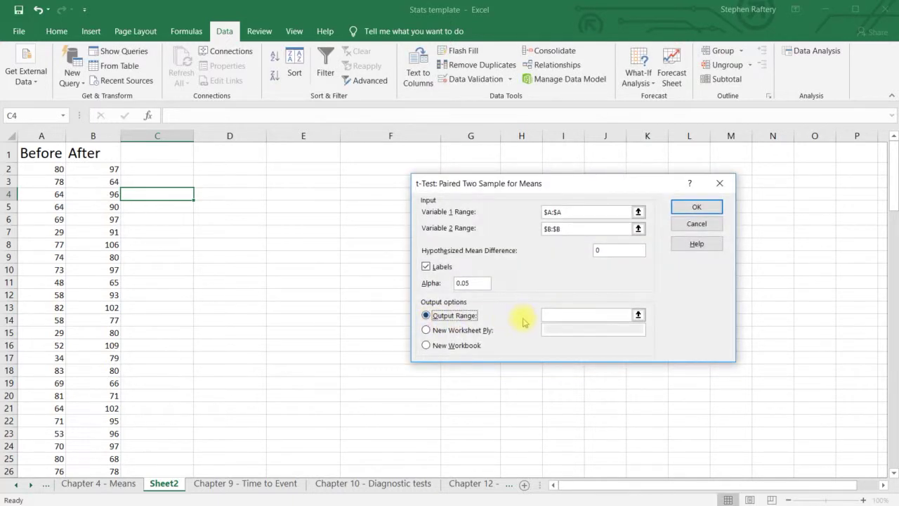
pyautogui.click(577, 317)
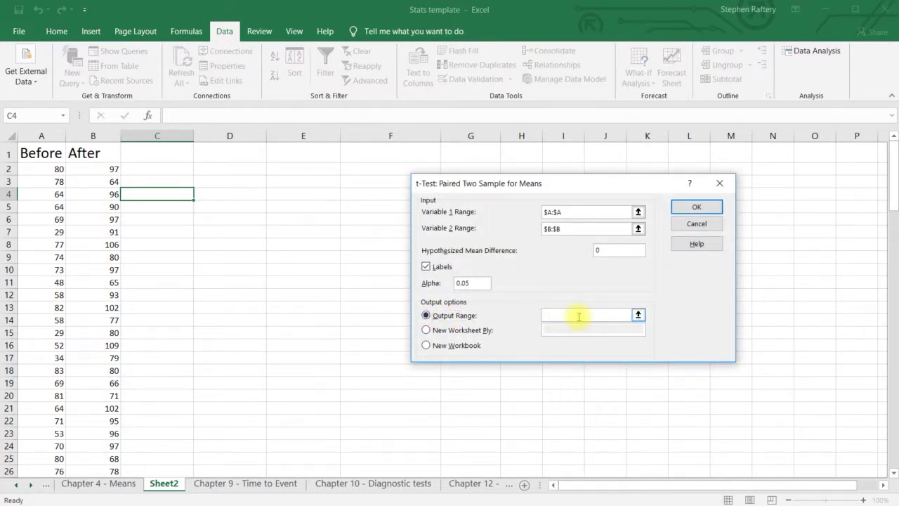
pyautogui.click(307, 153)
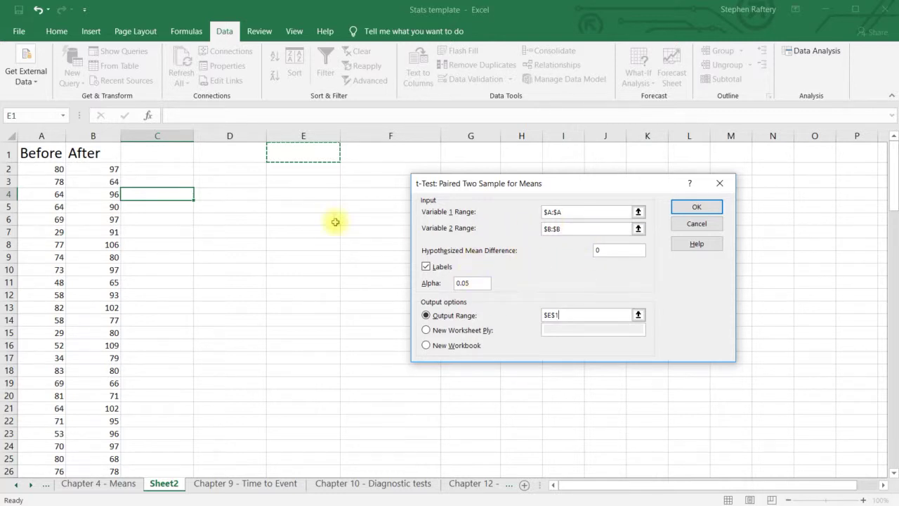
pyautogui.click(702, 207)
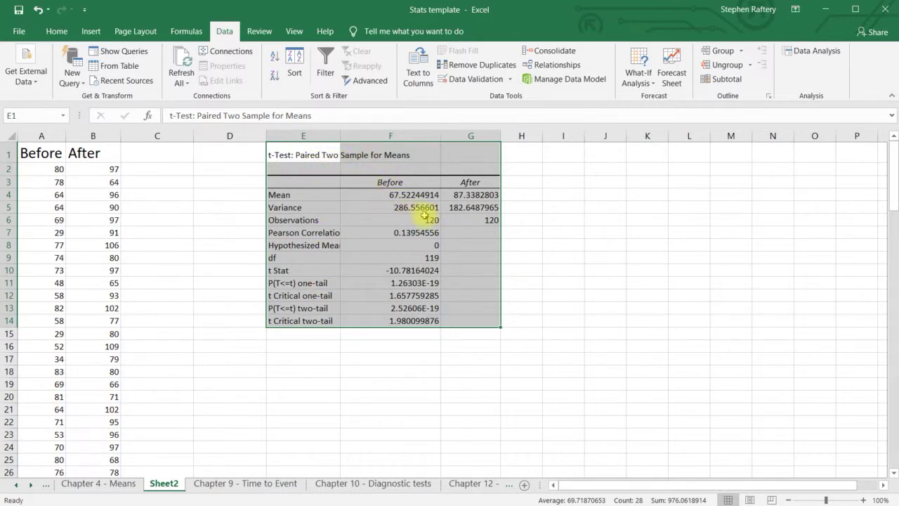
# - Fill the Mean row (E4:G4) and the P two-tail and t Critical two-tail rows (E13:F14) of the results with yellow
pyautogui.click(394, 249)
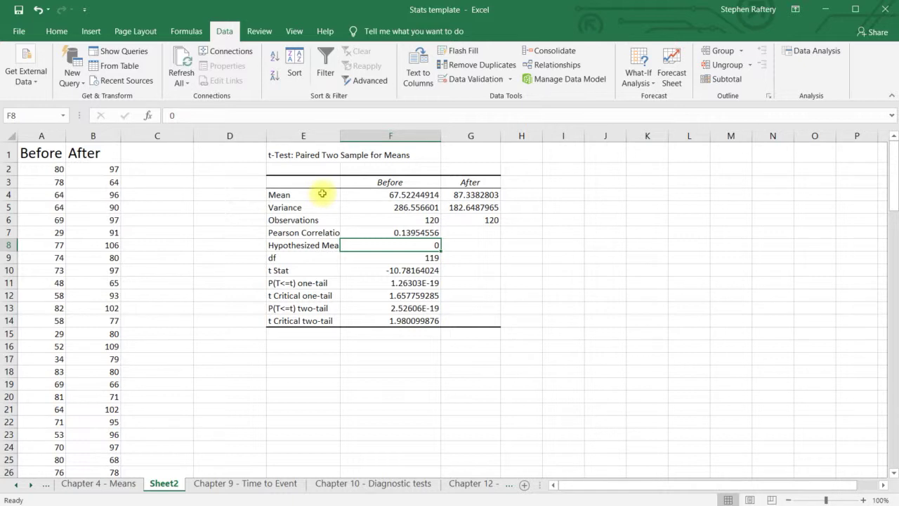
pyautogui.moveTo(321, 194); pyautogui.dragTo(464, 194)
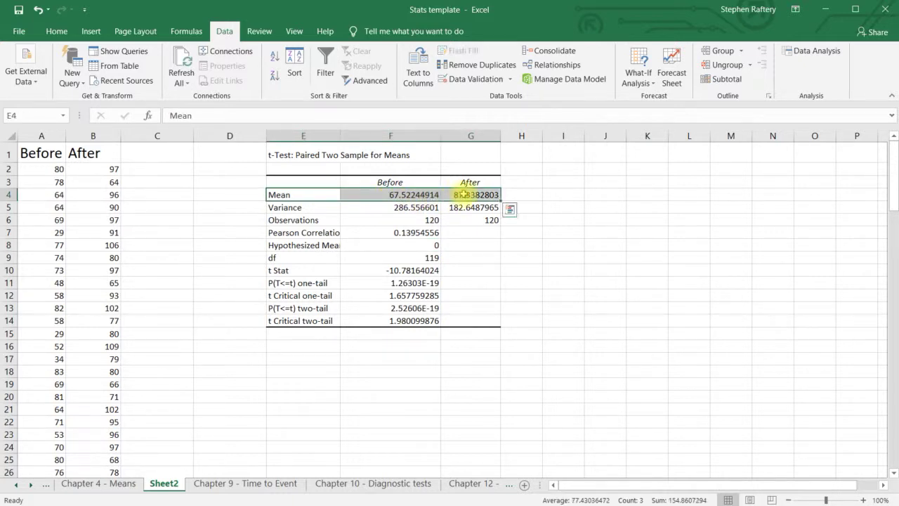
pyautogui.click(55, 33)
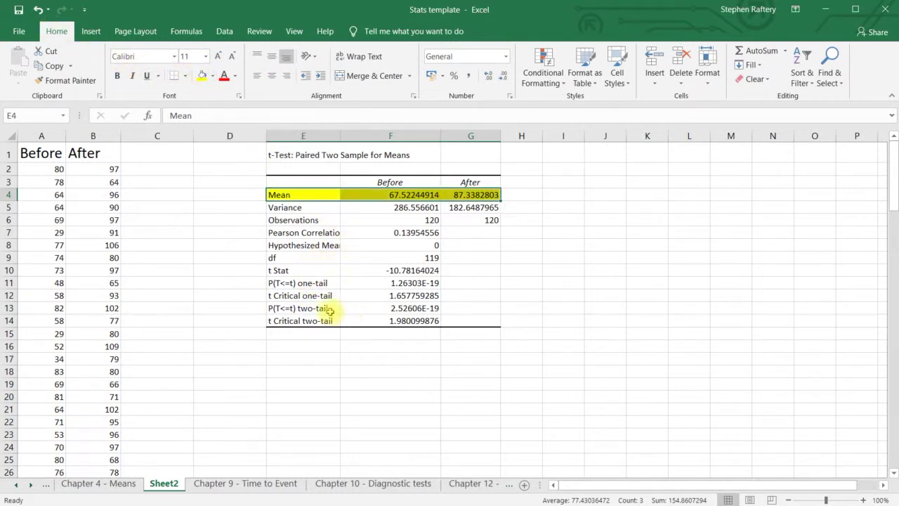
pyautogui.moveTo(326, 309); pyautogui.dragTo(395, 317)
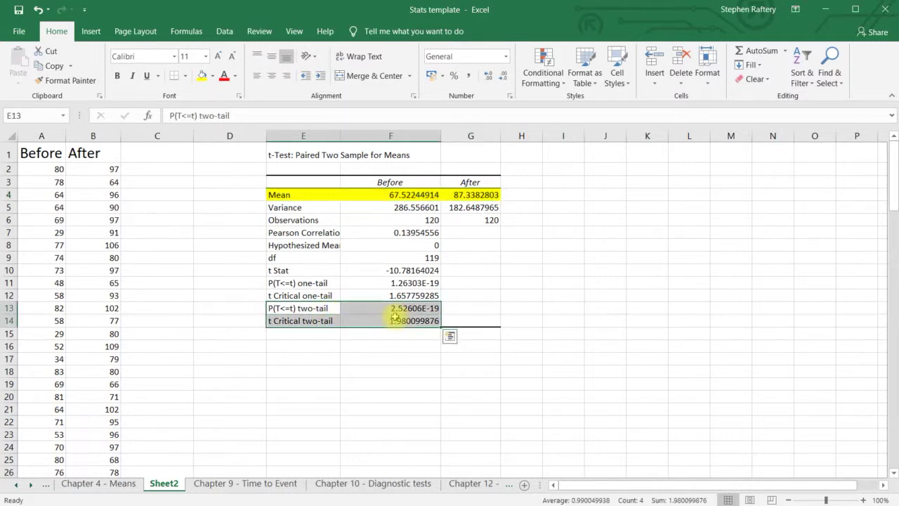
pyautogui.click(202, 76)
# - Inspect the two-tail P value, the Before and After means, and the degrees of freedom in the t-test results
pyautogui.click(375, 313)
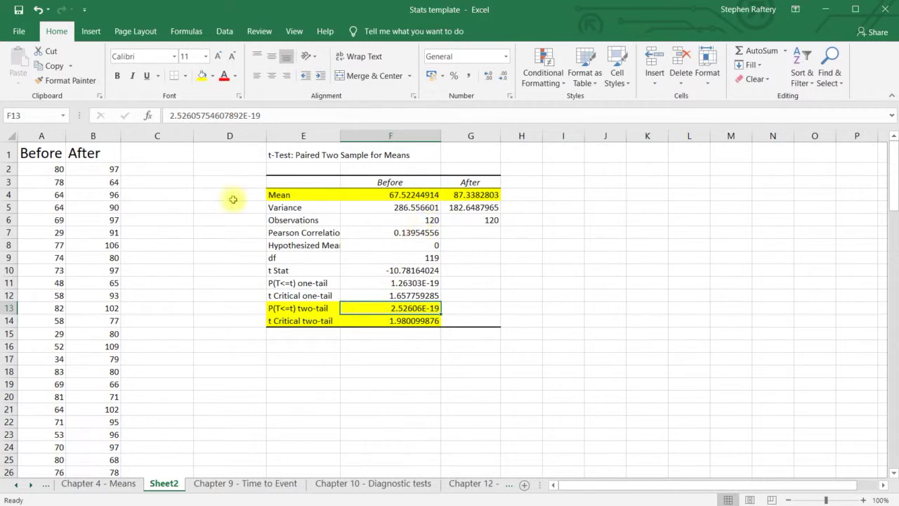
pyautogui.click(370, 198)
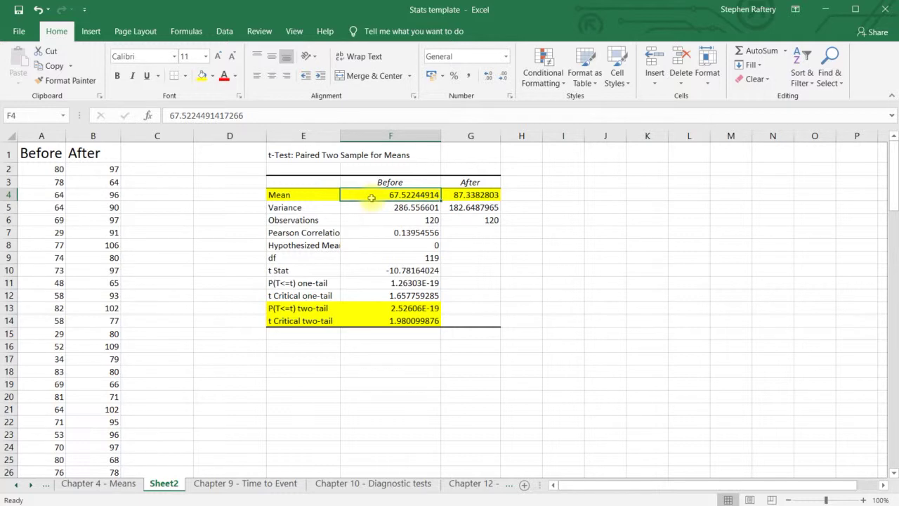
pyautogui.click(468, 197)
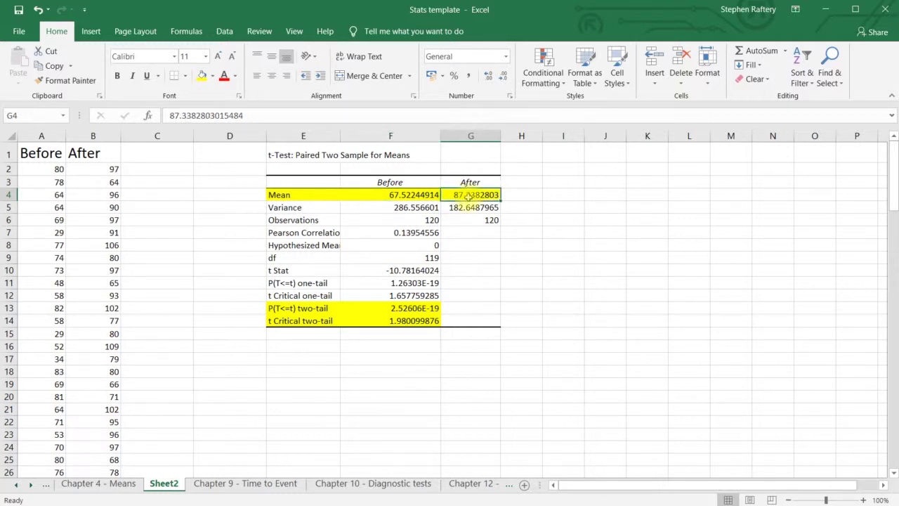
pyautogui.click(390, 257)
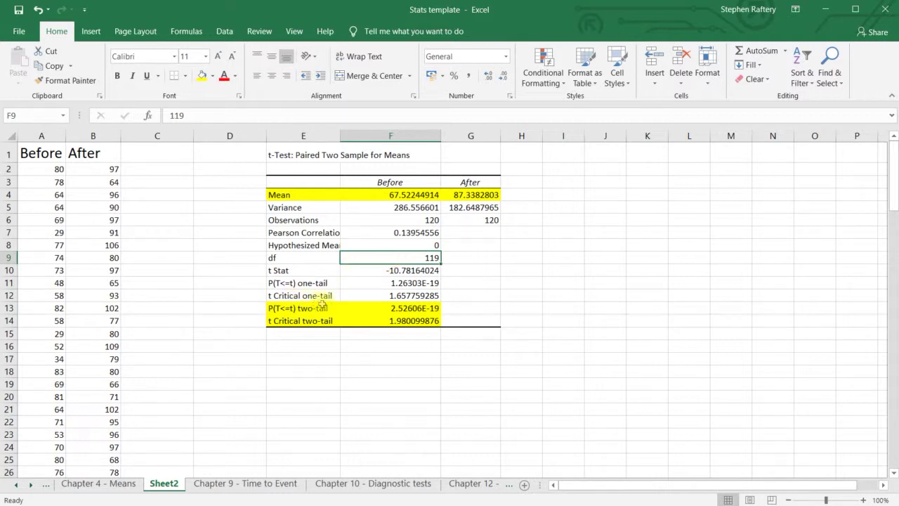
# - Compare the two-tail P value, the t Stat and the t Critical two-tail value in the t-test results
pyautogui.click(390, 307)
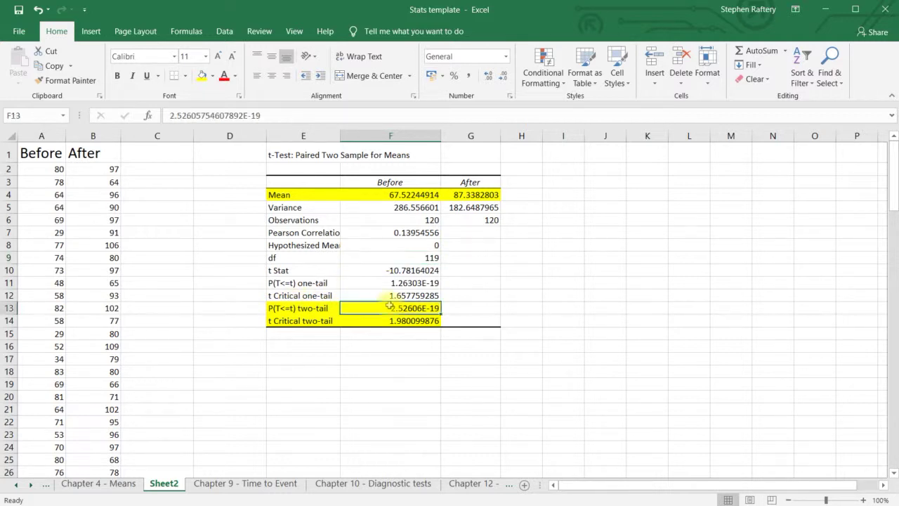
pyautogui.click(427, 321)
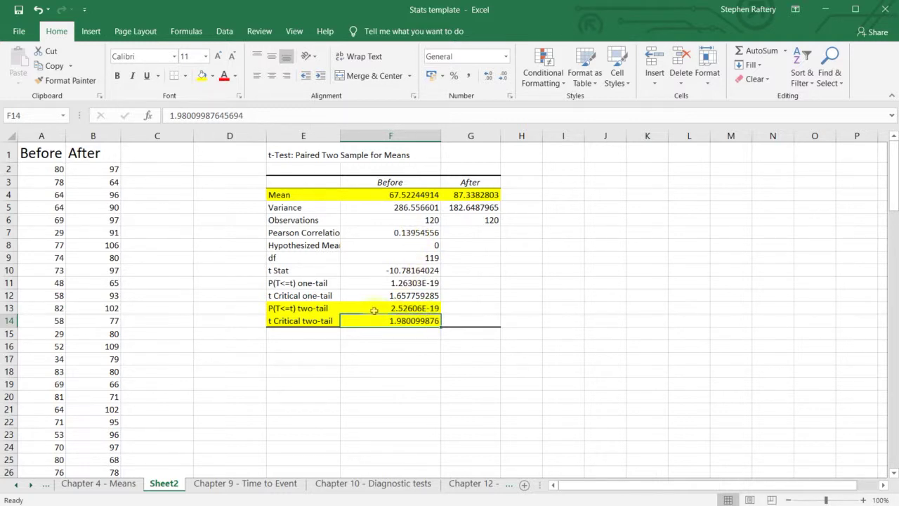
pyautogui.click(370, 310)
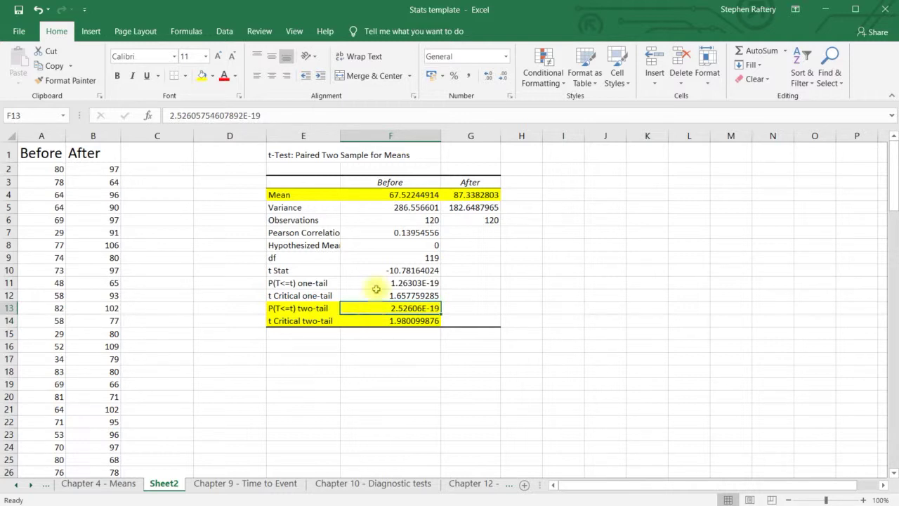
pyautogui.click(363, 271)
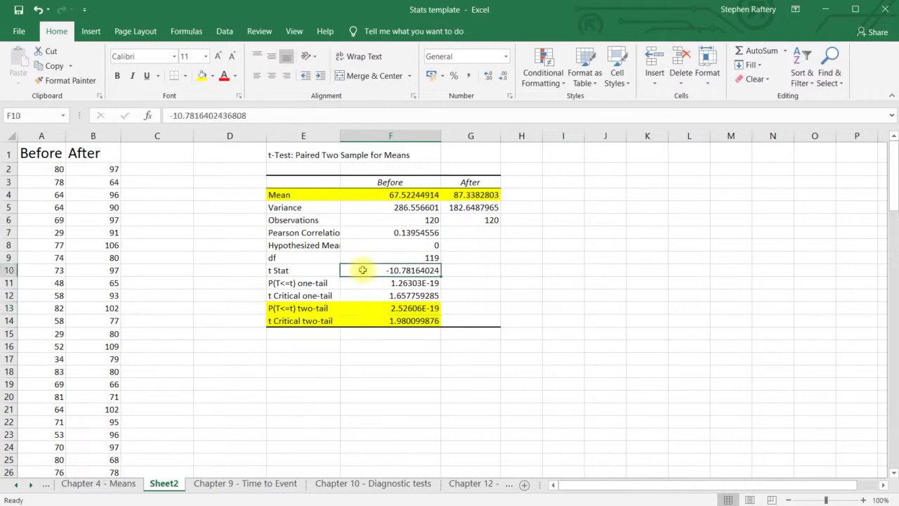
pyautogui.click(371, 323)
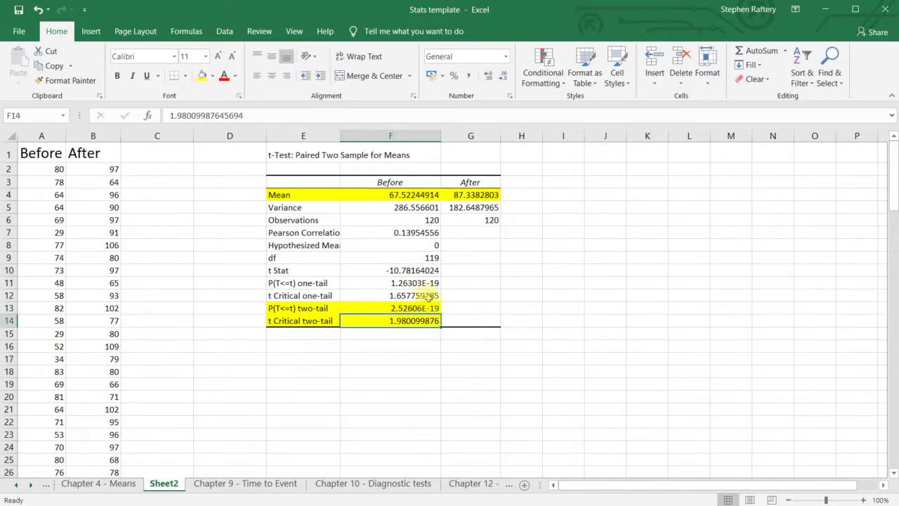
pyautogui.click(460, 307)
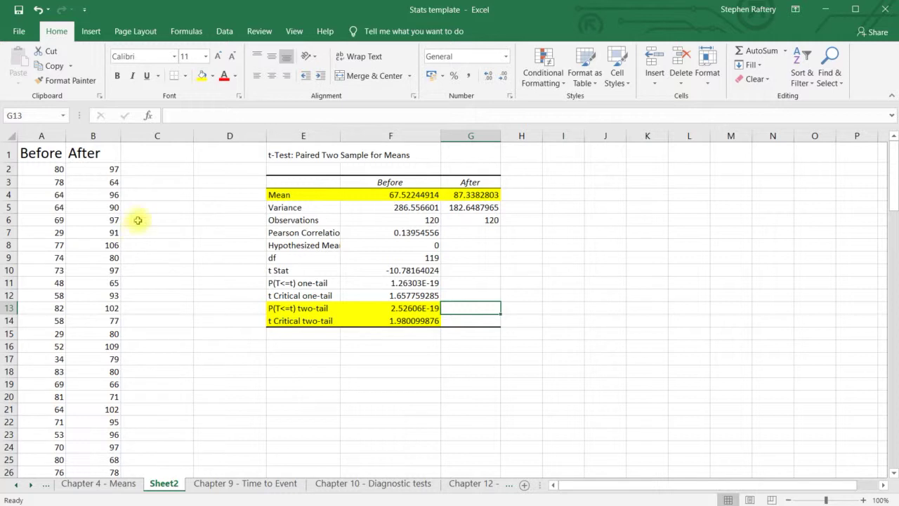
# - Add the heading Difference in cell C1, beside the Before and After columns
pyautogui.click(46, 152)
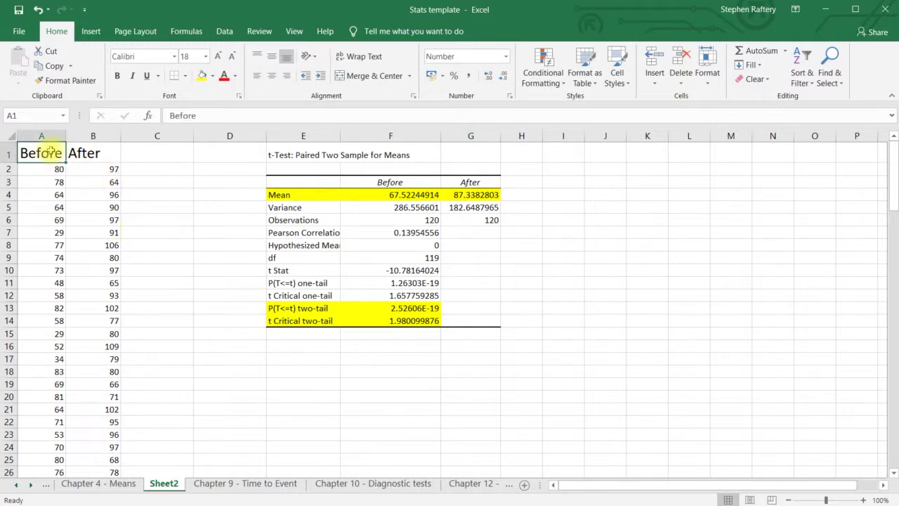
pyautogui.click(82, 152)
pyautogui.click(155, 155)
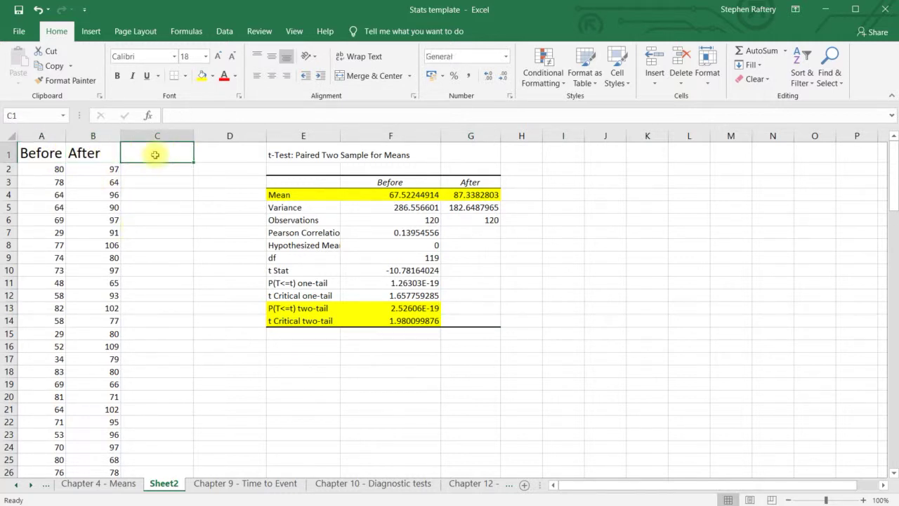
pyautogui.write('Dif')
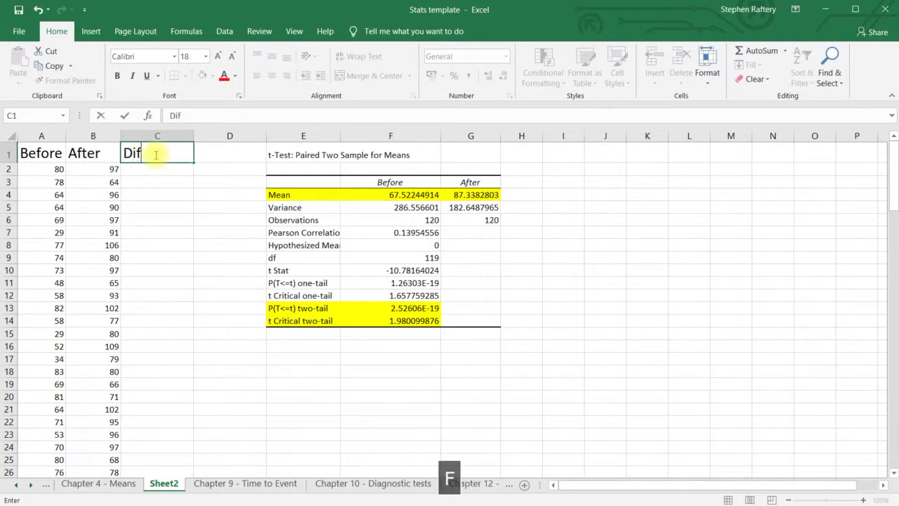
pyautogui.write('ference')
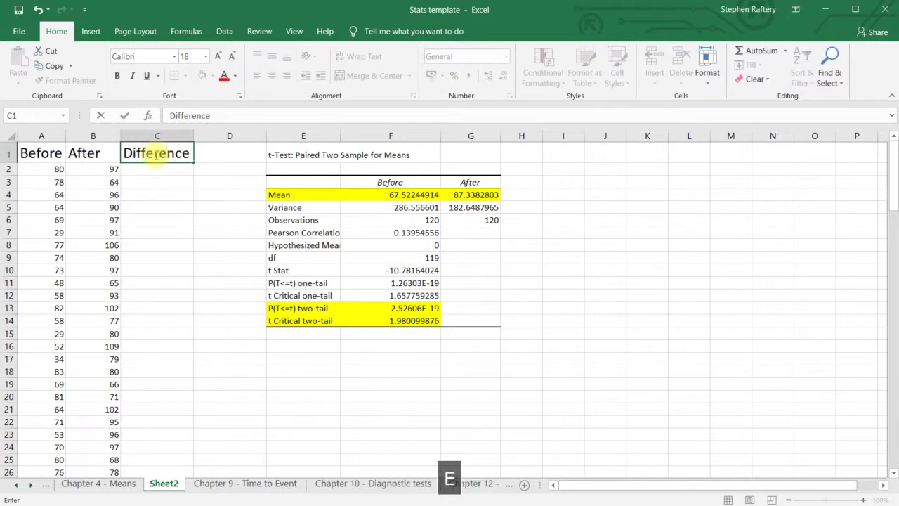
pyautogui.press('Down')
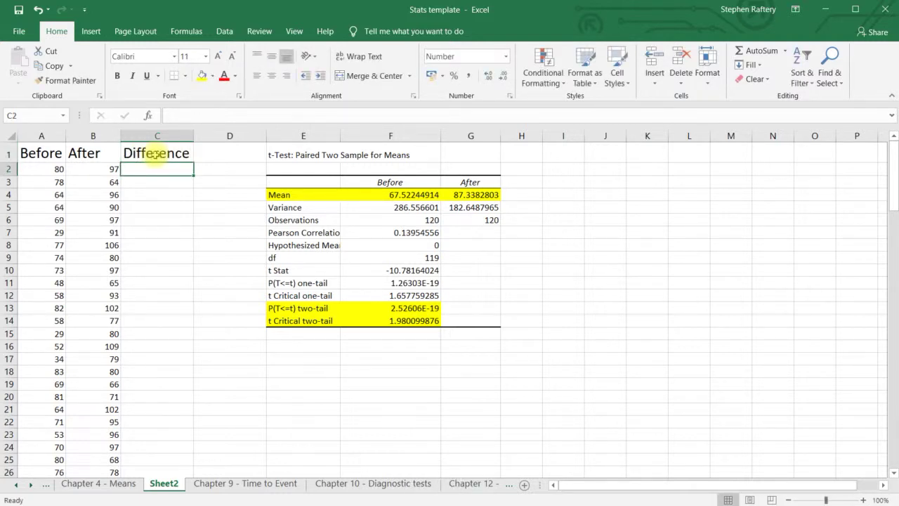
# - Enter the formula =B2-A2 in C2 to subtract the Before value from the After value
pyautogui.write('=')
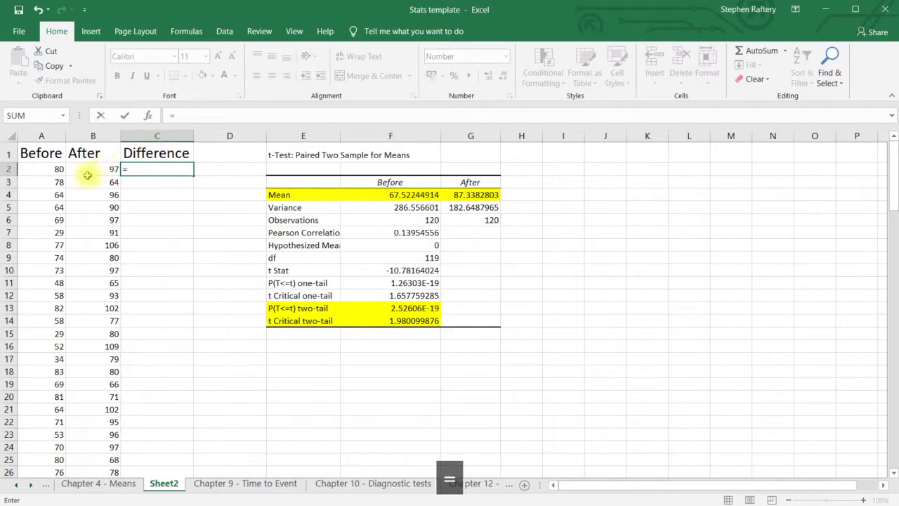
pyautogui.click(84, 168)
pyautogui.write('-')
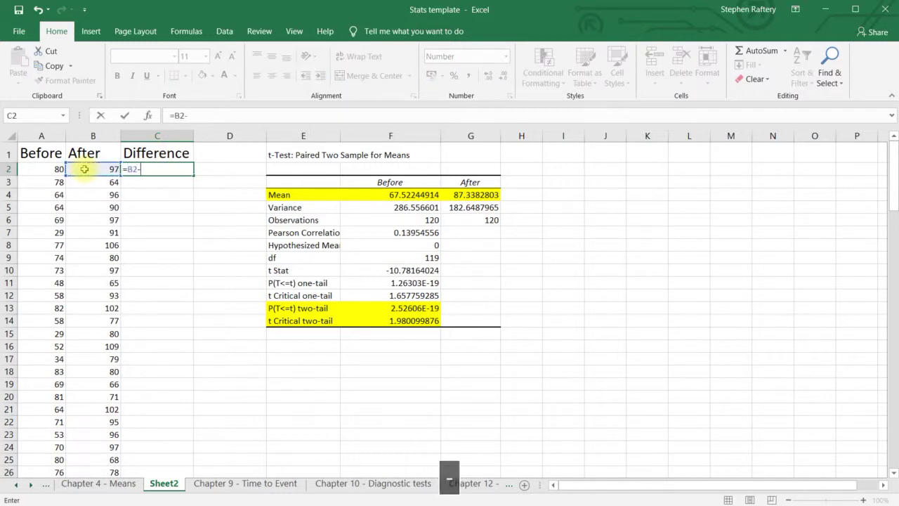
pyautogui.click(46, 169)
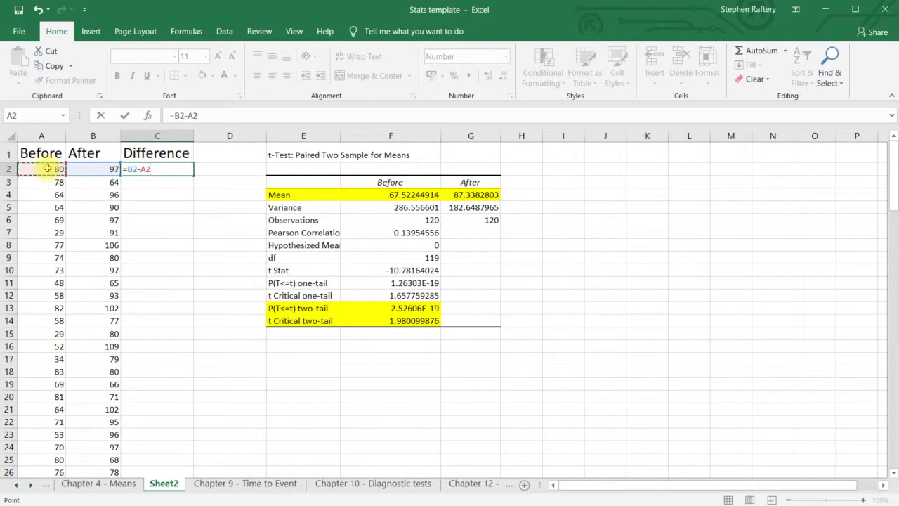
pyautogui.press('Return')
pyautogui.press('Up')
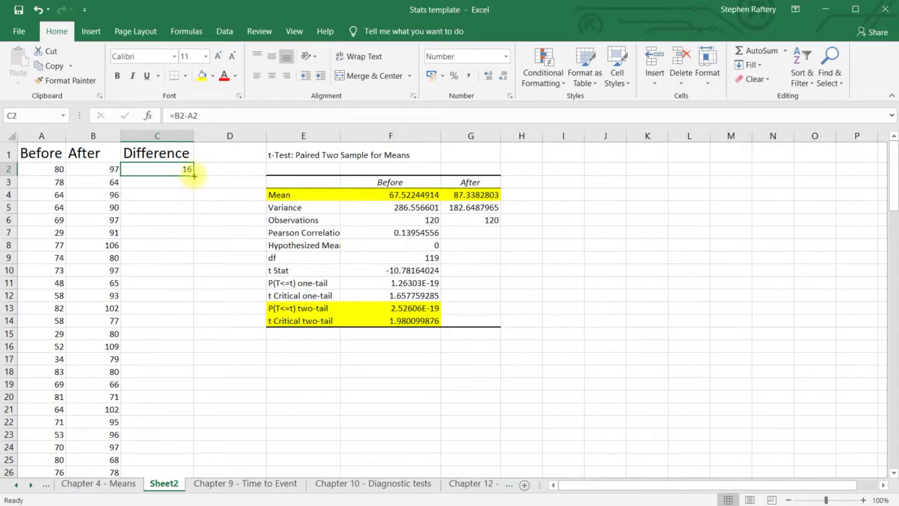
# - Fill the difference formula from C2 down to C121, the last row of data
pyautogui.moveTo(193, 175); pyautogui.dragTo(180, 458)
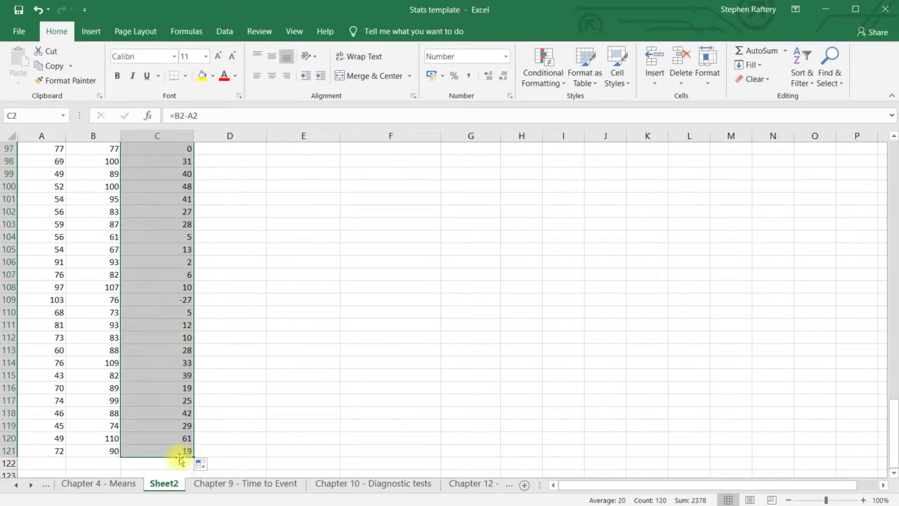
pyautogui.press('Right')
pyautogui.hotkey('ctrl', 'Up')
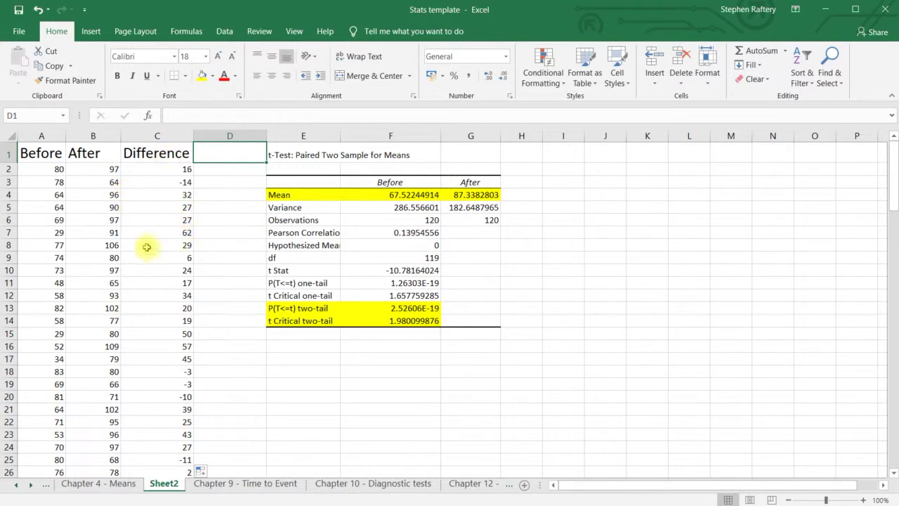
# - Open the Descriptive Statistics tool from the Data Analysis tools
pyautogui.click(331, 218)
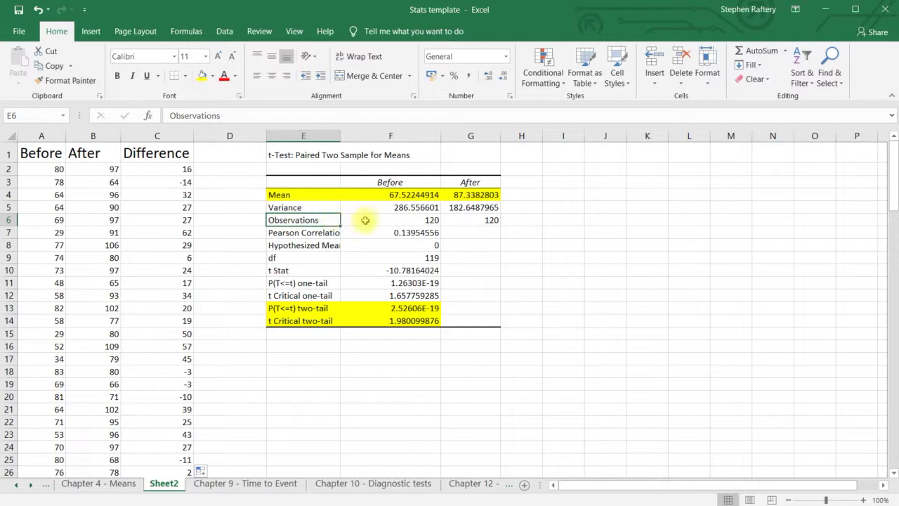
pyautogui.click(365, 220)
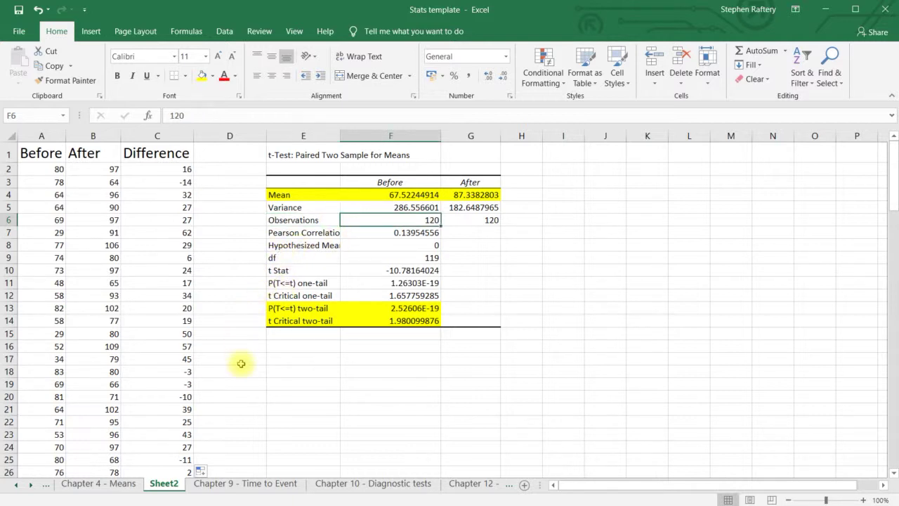
pyautogui.click(225, 32)
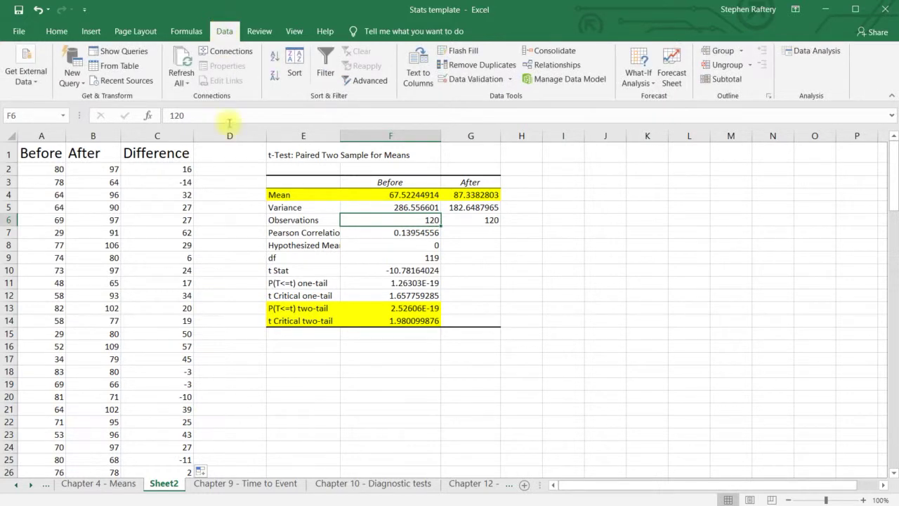
pyautogui.click(812, 55)
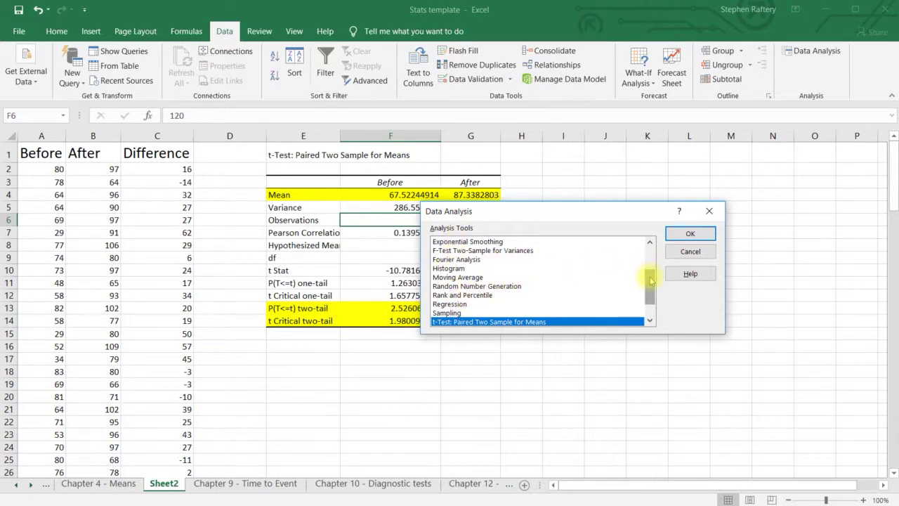
pyautogui.moveTo(650, 281); pyautogui.dragTo(647, 269)
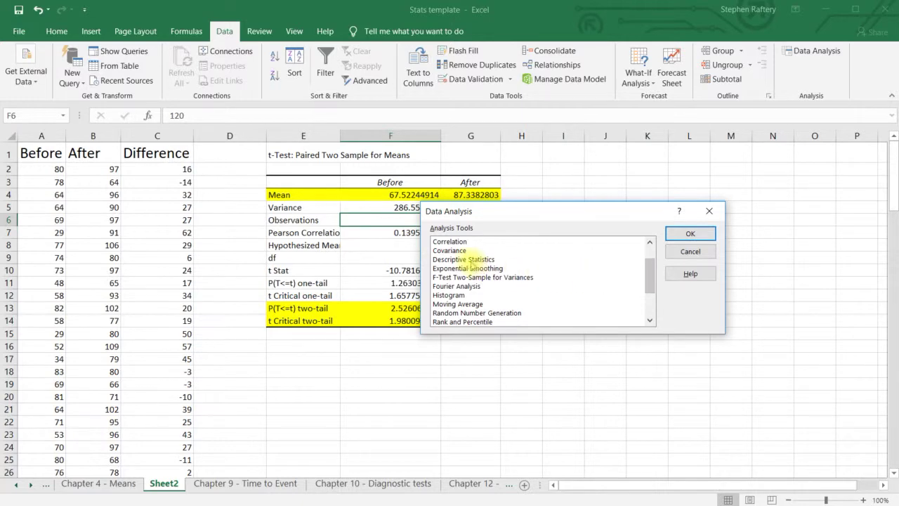
pyautogui.click(469, 259)
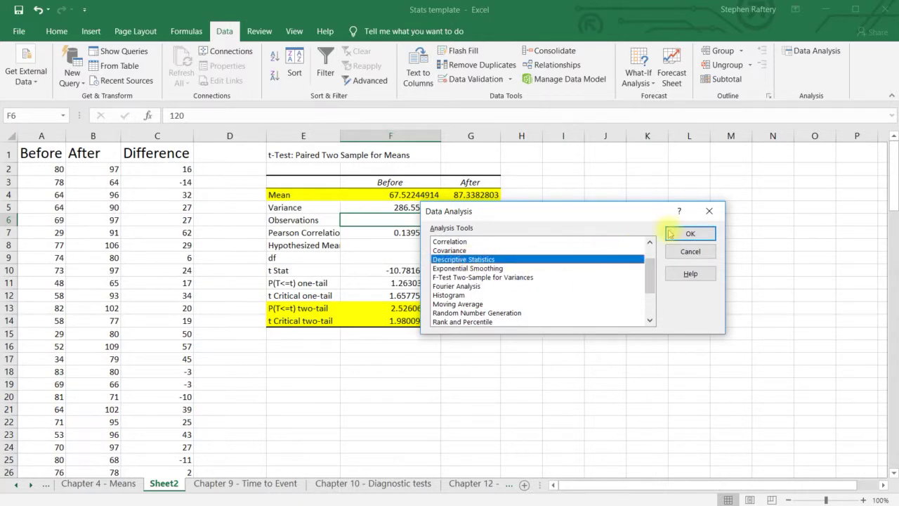
pyautogui.click(690, 235)
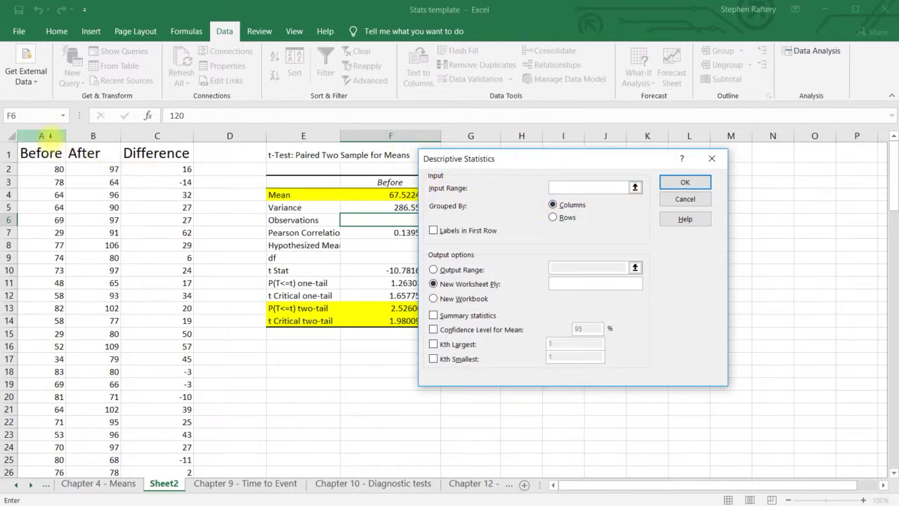
# - Set the input range to columns $A:$C with labels in the first row, and the output range to $I$1
pyautogui.moveTo(50, 135); pyautogui.dragTo(144, 137)
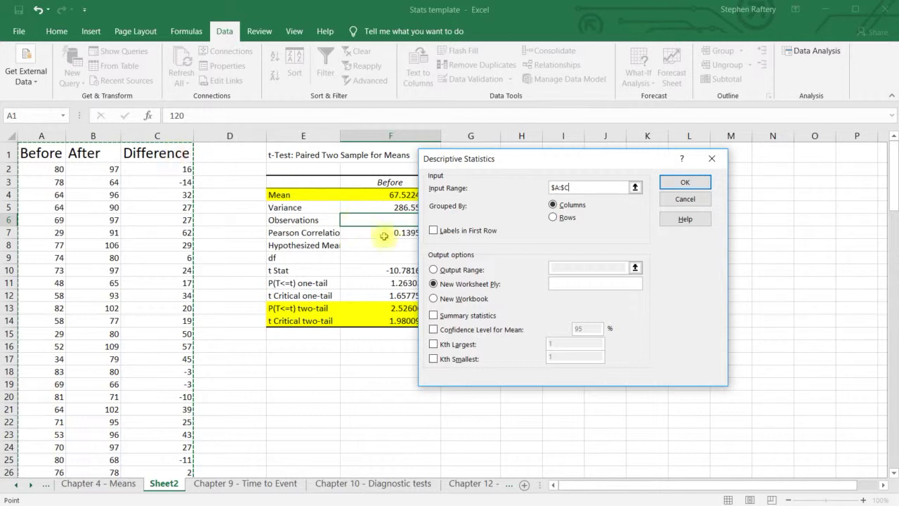
pyautogui.click(433, 232)
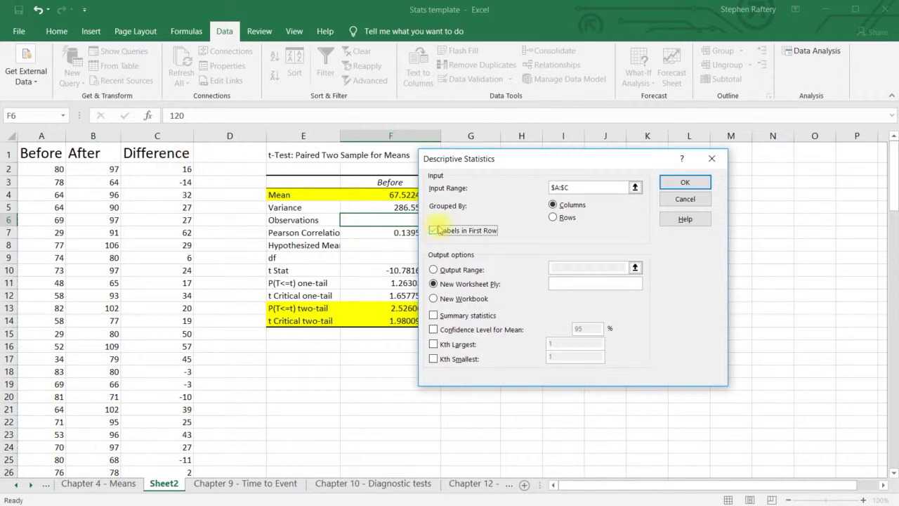
pyautogui.click(433, 270)
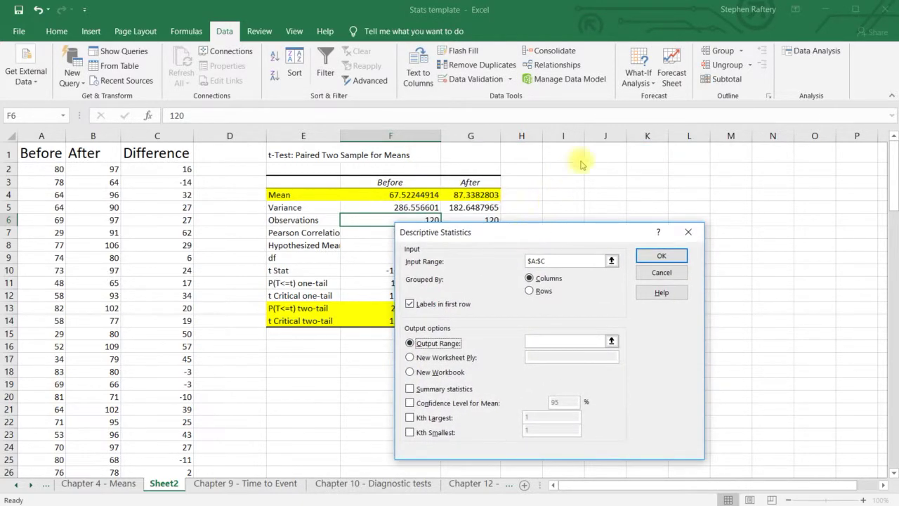
pyautogui.click(538, 341)
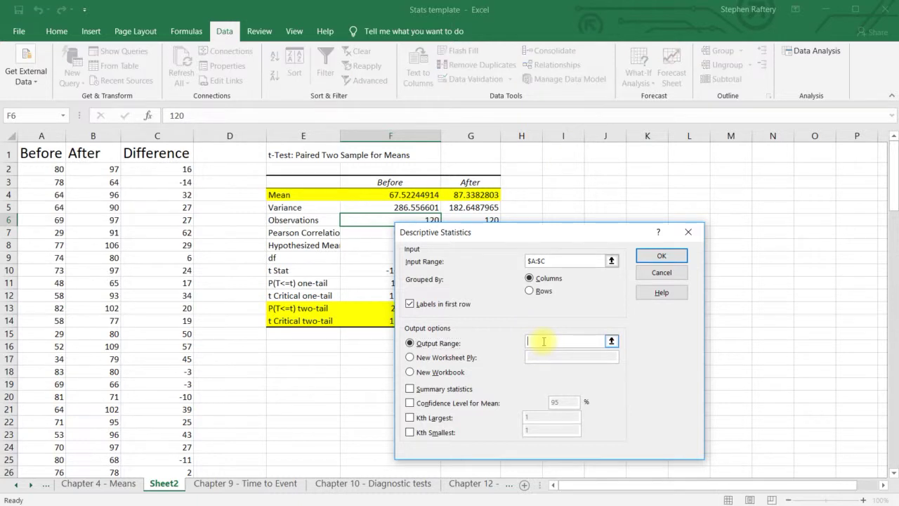
pyautogui.click(566, 153)
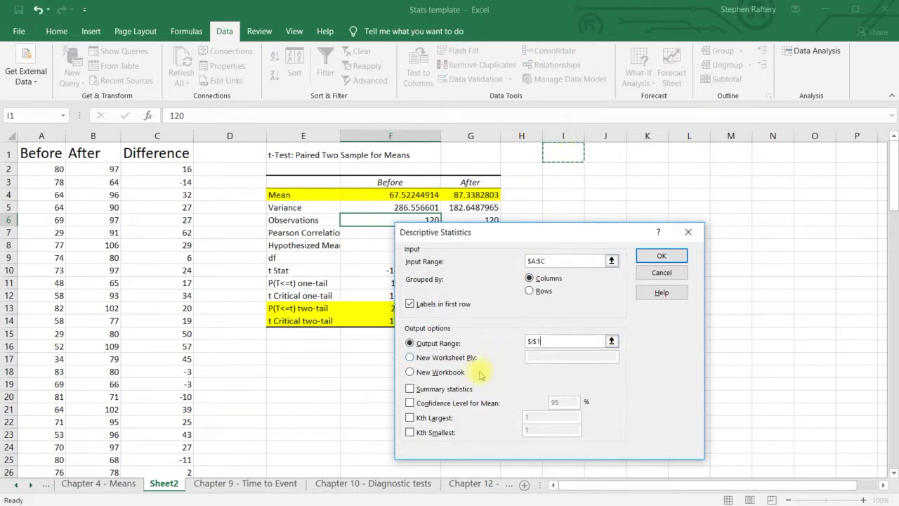
# - Include summary statistics and a 95% confidence level for the mean, and run the descriptive statistics
pyautogui.click(411, 390)
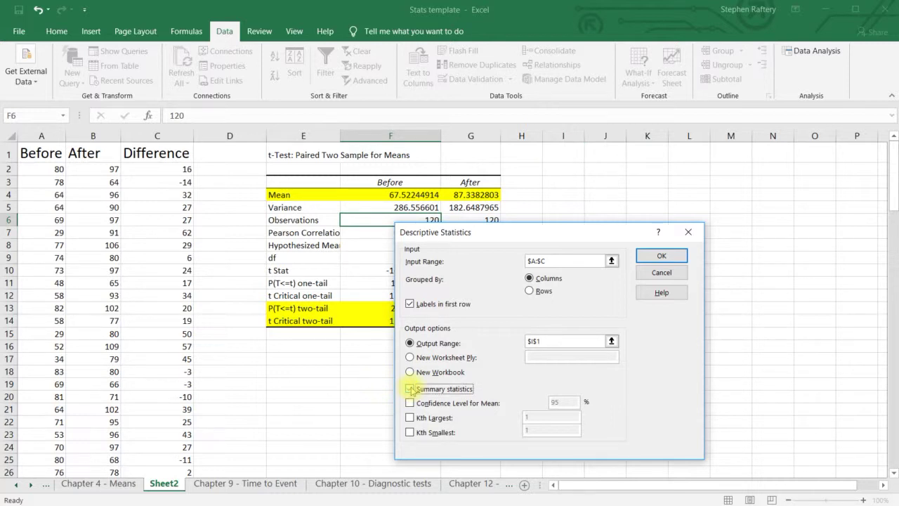
pyautogui.click(411, 390)
pyautogui.click(410, 403)
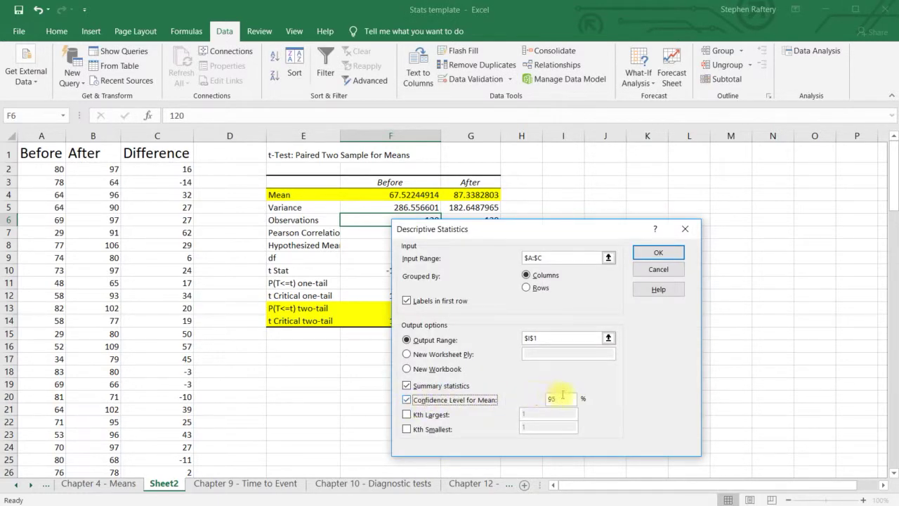
pyautogui.click(565, 398)
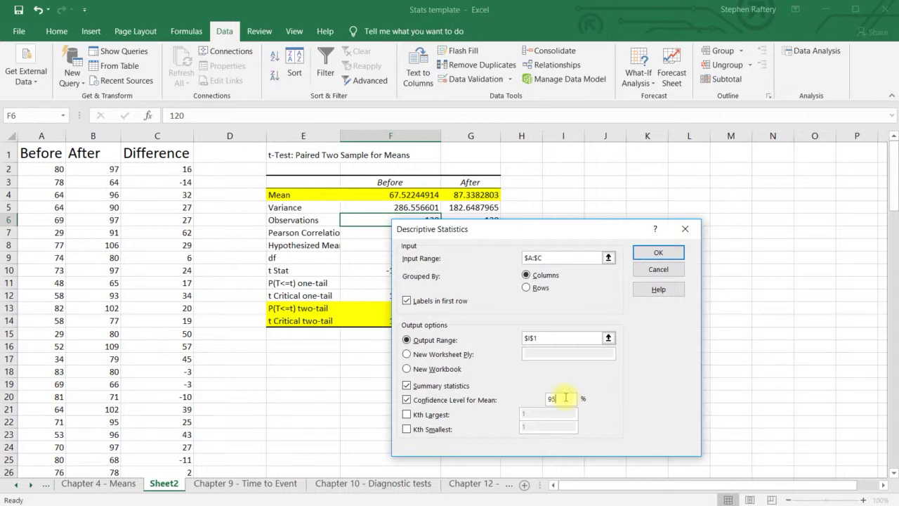
pyautogui.doubleClick(561, 399)
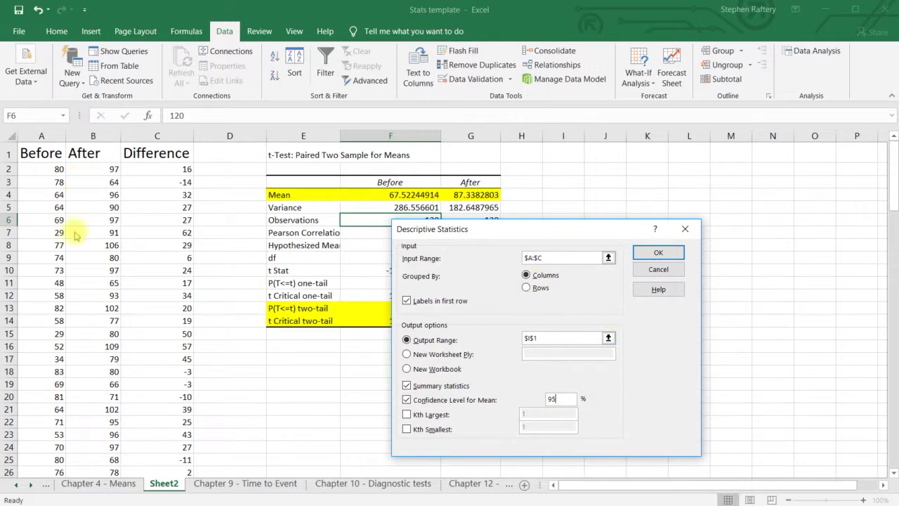
pyautogui.click(658, 254)
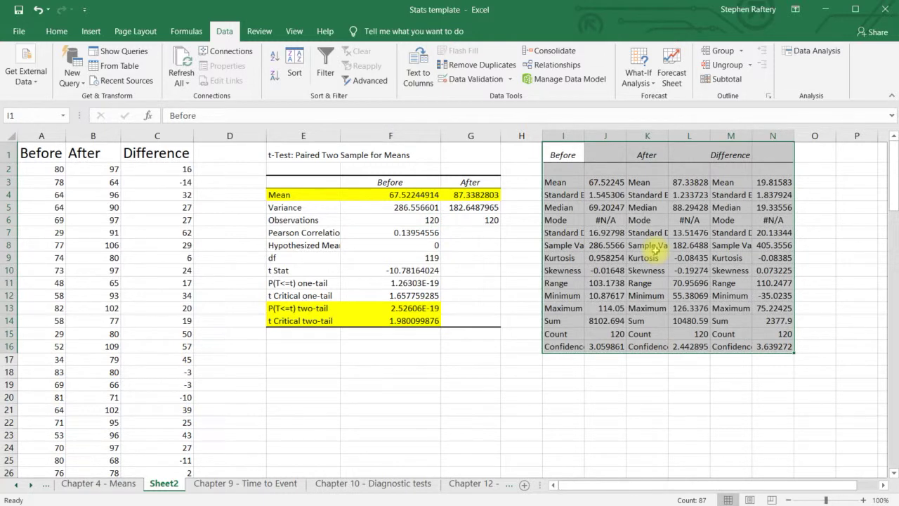
# - AutoFit the column widths of the descriptive statistics output
pyautogui.click(56, 32)
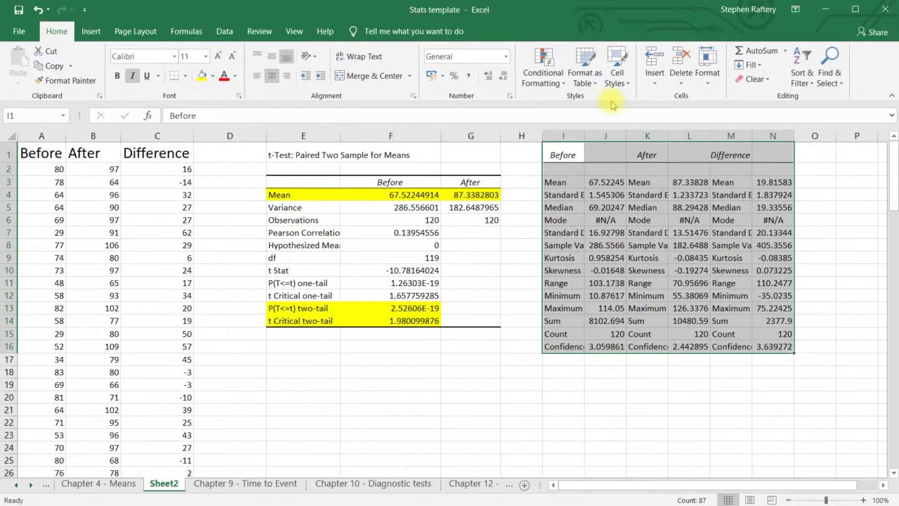
pyautogui.click(706, 63)
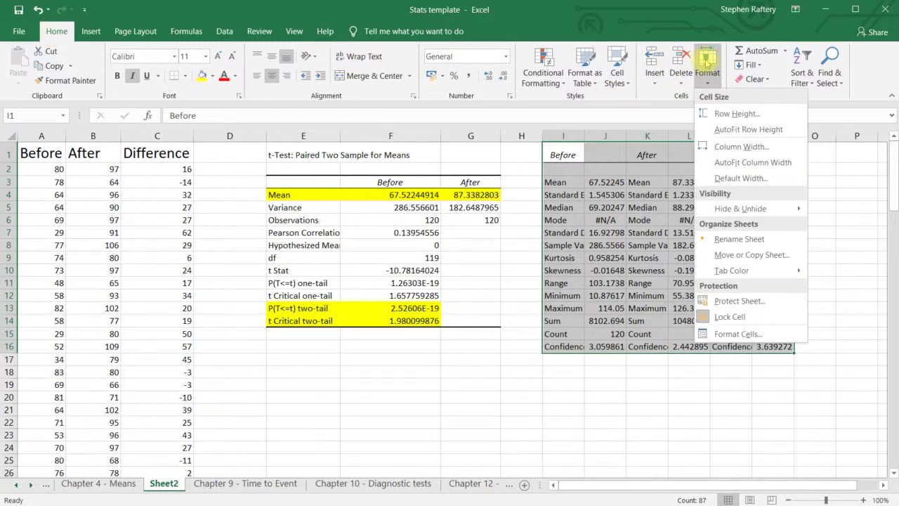
pyautogui.click(767, 162)
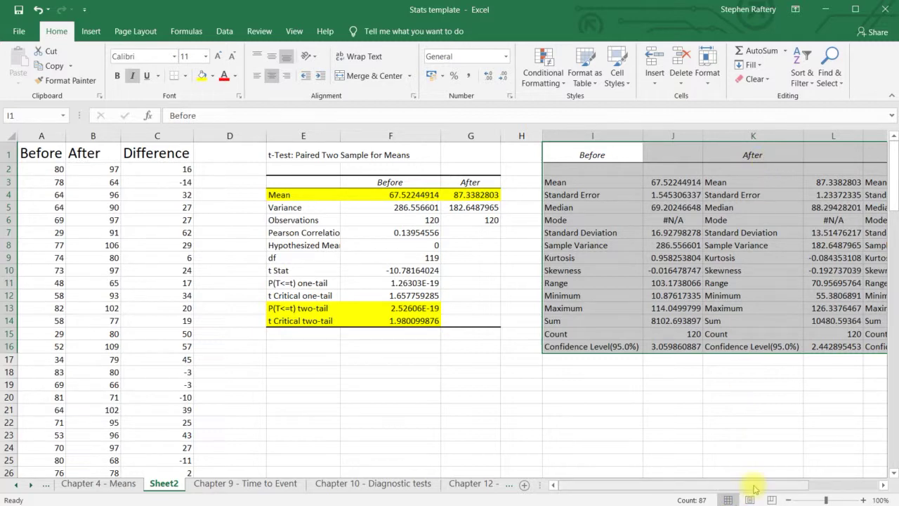
# - Delete the duplicate statistic labels in K2:K18 under After, shifting the remaining cells left
pyautogui.moveTo(753, 489); pyautogui.dragTo(827, 496)
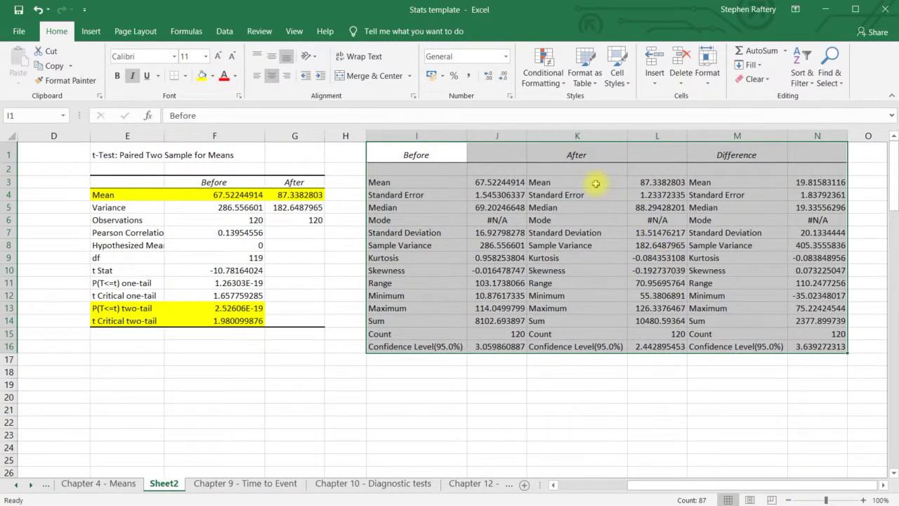
pyautogui.click(570, 172)
pyautogui.hotkey('shift', 'Down')
pyautogui.hotkey('shift', 'Down')
pyautogui.hotkey('shift', 'Down')
pyautogui.hotkey('shift', 'Down')
pyautogui.hotkey('shift', 'Down')
pyautogui.hotkey('shift', 'Down')
pyautogui.hotkey('shift', 'Down')
pyautogui.hotkey('shift', 'Down')
pyautogui.hotkey('shift', 'Down')
pyautogui.hotkey('shift', 'Down')
pyautogui.hotkey('shift', 'Down')
pyautogui.hotkey('shift', 'Down')
pyautogui.hotkey('shift', 'Down')
pyautogui.hotkey('shift', 'Down')
pyautogui.hotkey('shift', 'Down')
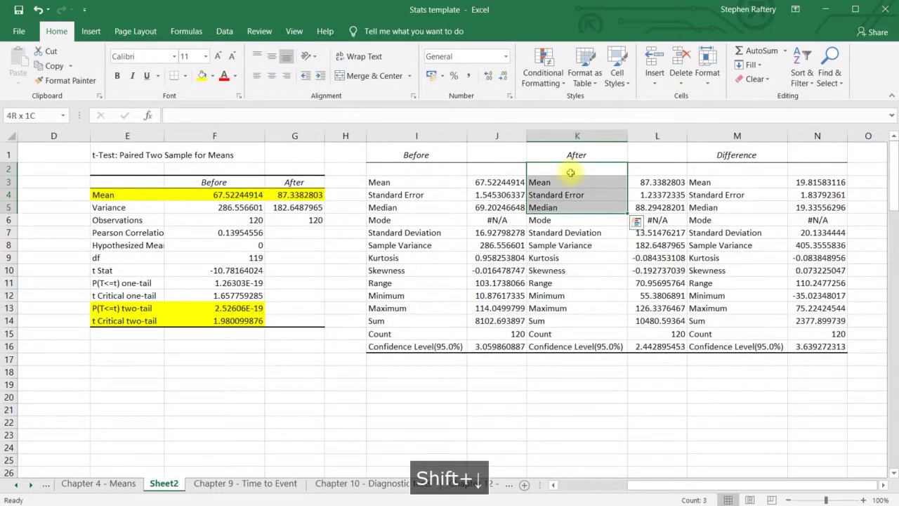
pyautogui.hotkey('shift', 'Down')
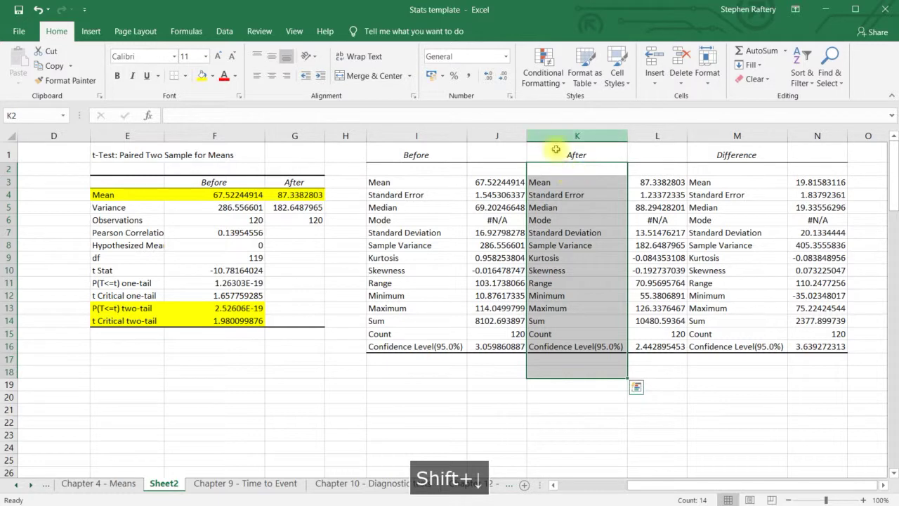
pyautogui.rightClick(575, 216)
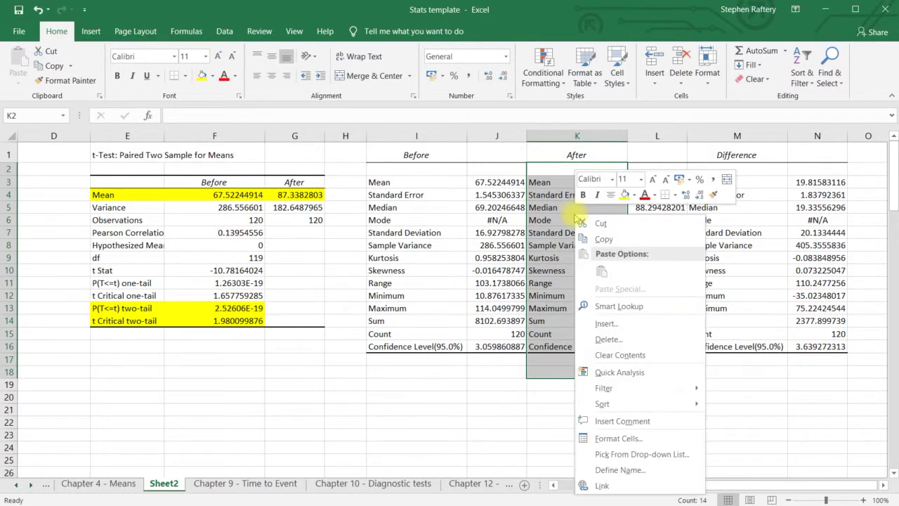
pyautogui.click(620, 342)
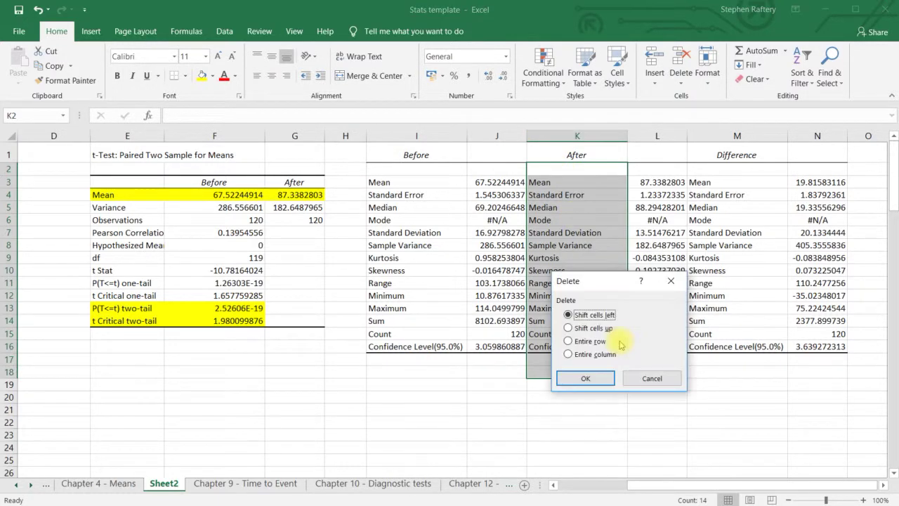
pyautogui.click(587, 379)
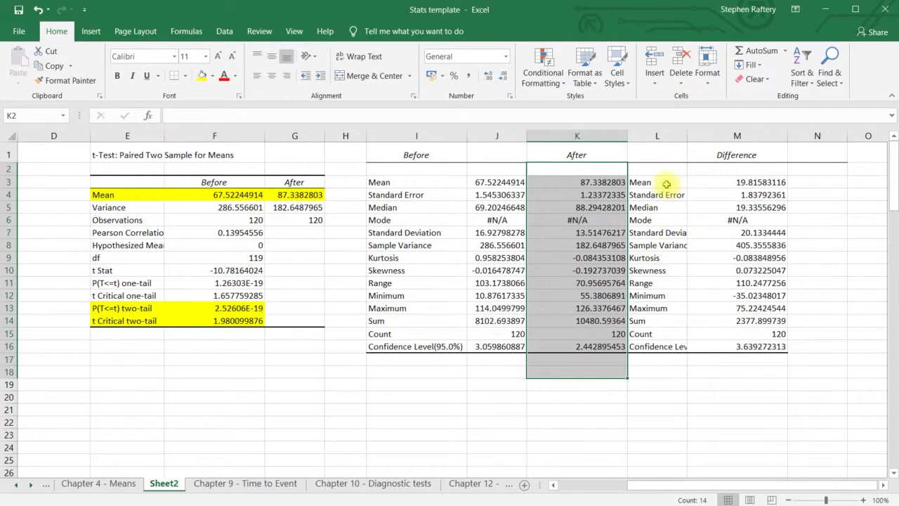
# - Delete cells L1:L18 containing the duplicate labels for Difference, shifting the remaining cells left
pyautogui.click(666, 184)
pyautogui.press('Up')
pyautogui.press('Up')
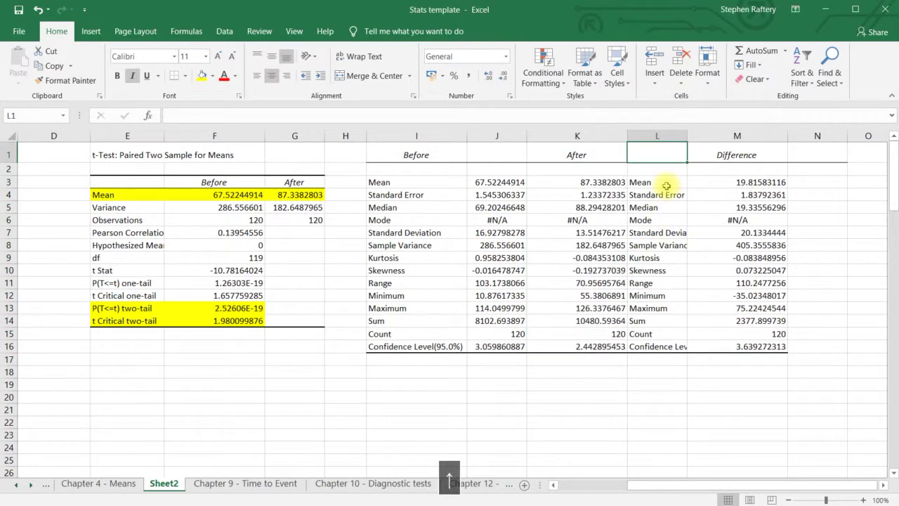
pyautogui.hotkey('shift', 'Down')
pyautogui.hotkey('shift', 'Down')
pyautogui.hotkey('shift', 'Down')
pyautogui.hotkey('shift', 'Down')
pyautogui.hotkey('shift', 'Down')
pyautogui.hotkey('shift', 'Down')
pyautogui.hotkey('shift', 'Down')
pyautogui.hotkey('shift', 'Down')
pyautogui.hotkey('shift', 'Down')
pyautogui.hotkey('shift', 'Down')
pyautogui.hotkey('shift', 'Down')
pyautogui.hotkey('shift', 'Down')
pyautogui.hotkey('shift', 'Down')
pyautogui.hotkey('shift', 'Down')
pyautogui.hotkey('shift', 'Down')
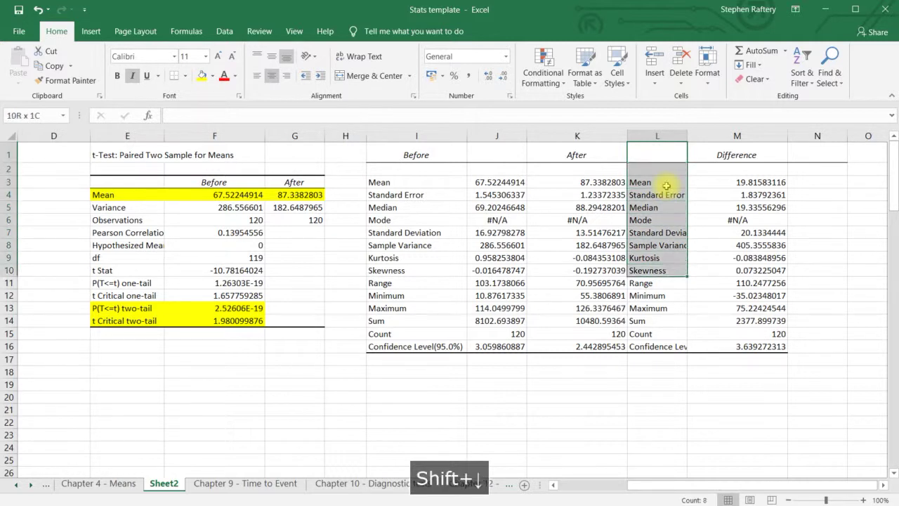
pyautogui.hotkey('shift', 'Down')
pyautogui.hotkey('shift', 'Down')
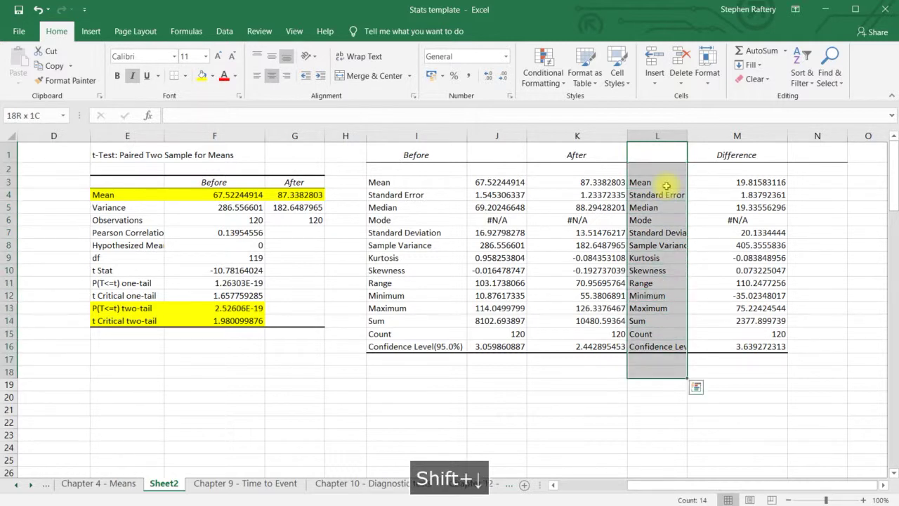
pyautogui.rightClick(660, 225)
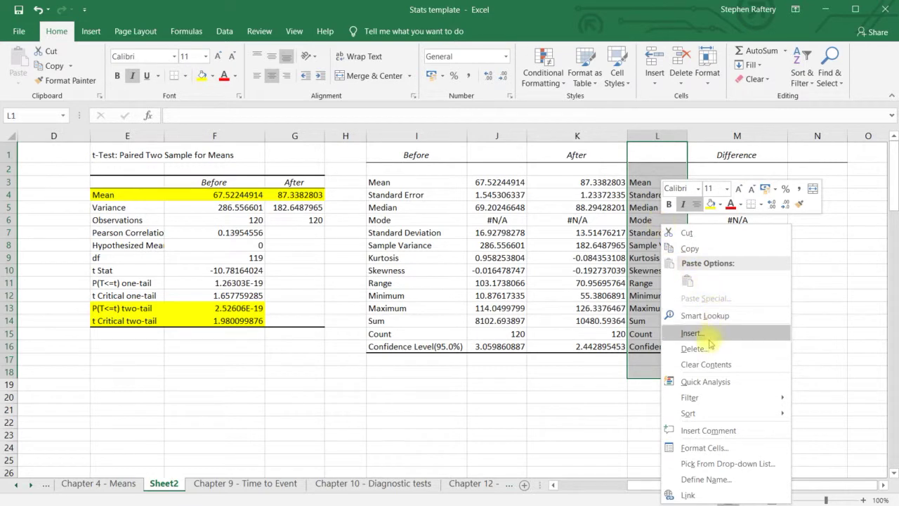
pyautogui.click(694, 349)
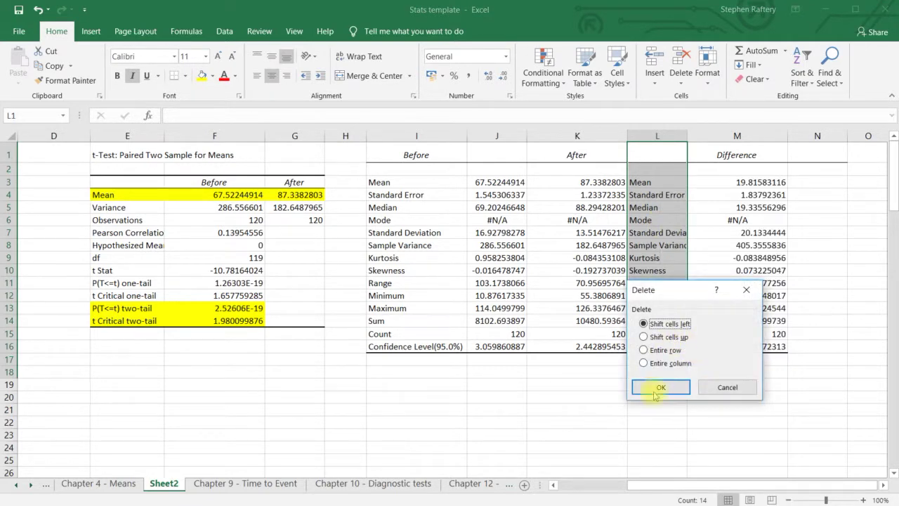
pyautogui.click(665, 387)
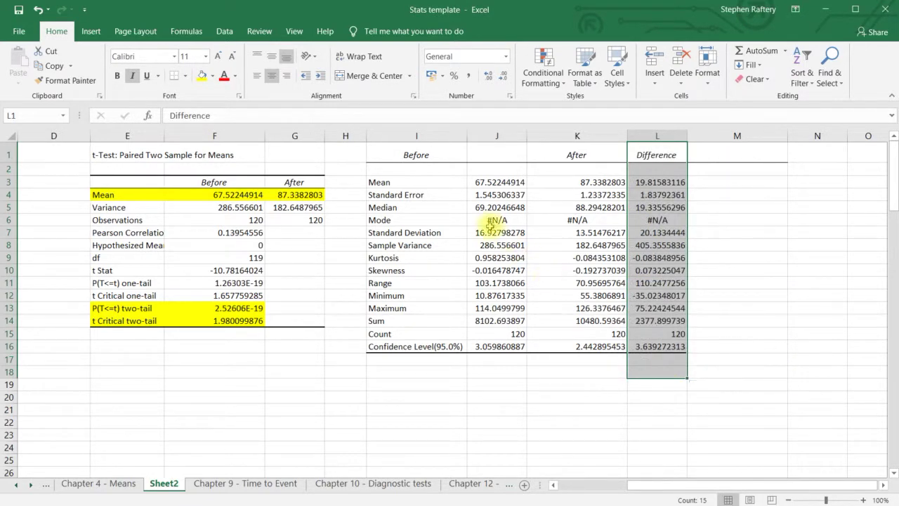
# - Move the Before heading from I1 to J1, above its column of values
pyautogui.click(426, 154)
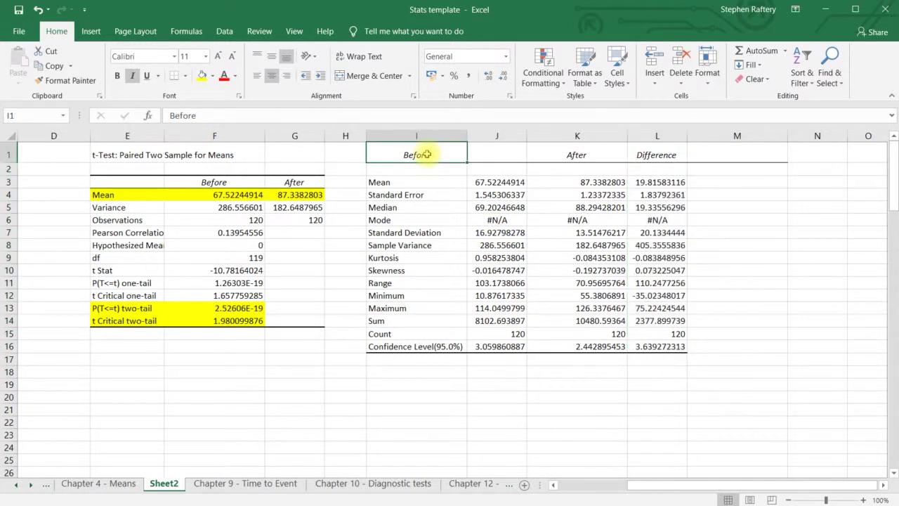
pyautogui.hotkey('ctrl', 'x')
pyautogui.click(500, 154)
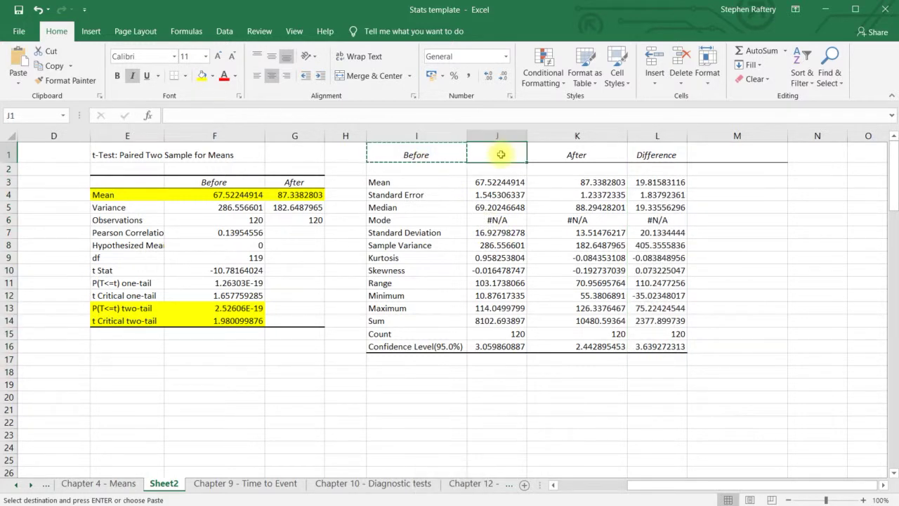
pyautogui.hotkey('ctrl', 'v')
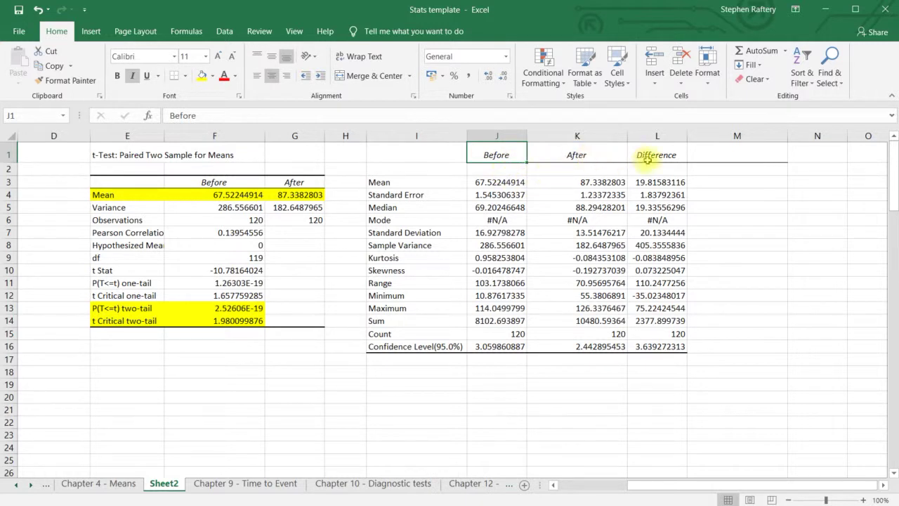
# - Compare the Before and After means in the descriptive statistics with those in the t-test table, and check the mean difference
pyautogui.click(435, 184)
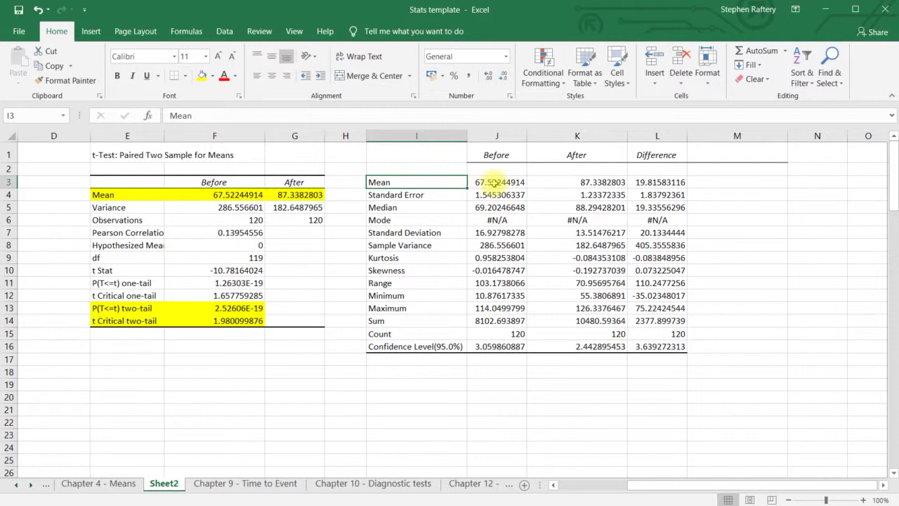
pyautogui.click(235, 196)
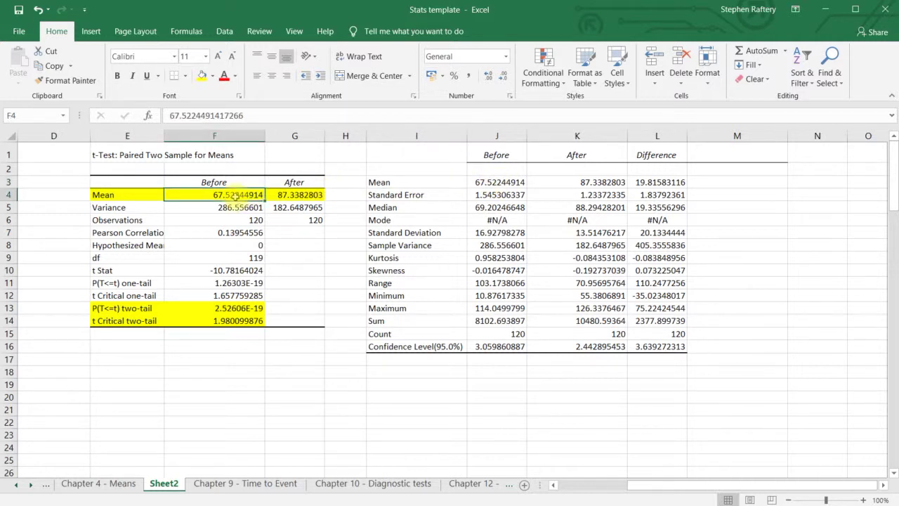
pyautogui.click(570, 183)
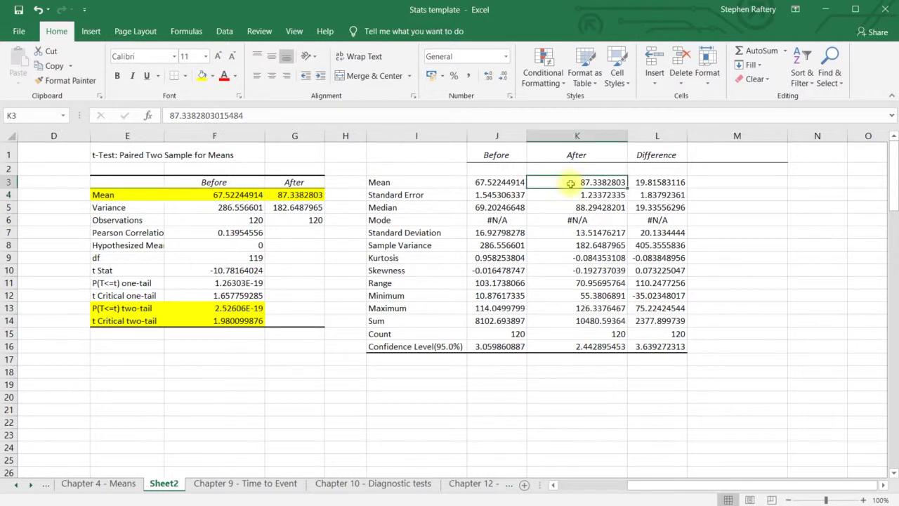
pyautogui.click(300, 195)
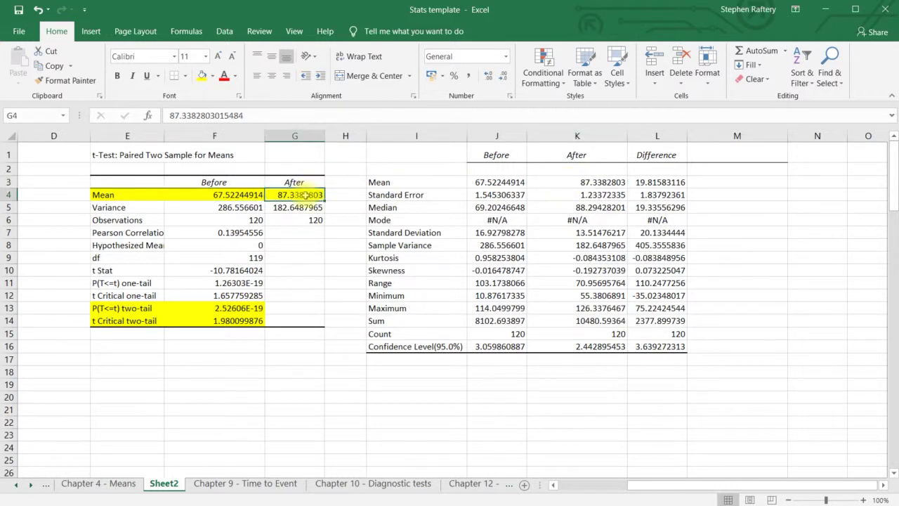
pyautogui.click(661, 182)
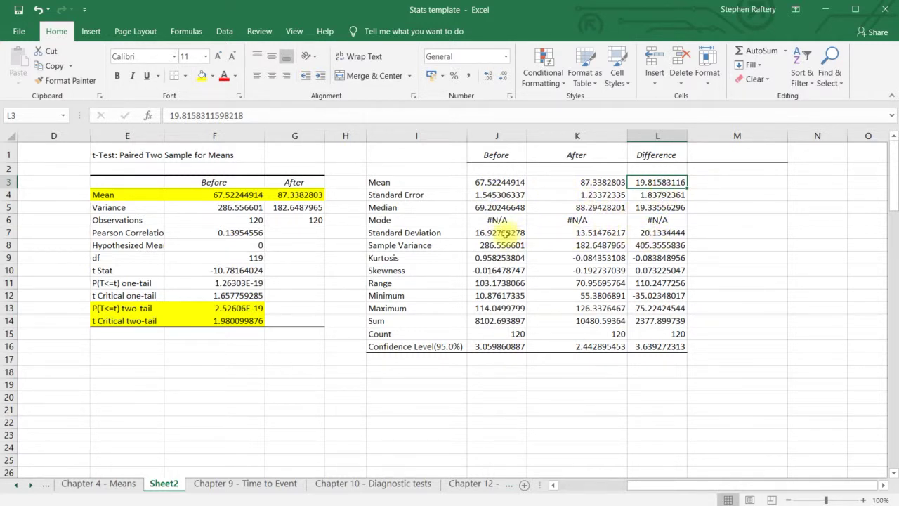
# - Highlight the Confidence Level(95.0%) row, I16:L16, with yellow fill
pyautogui.click(438, 347)
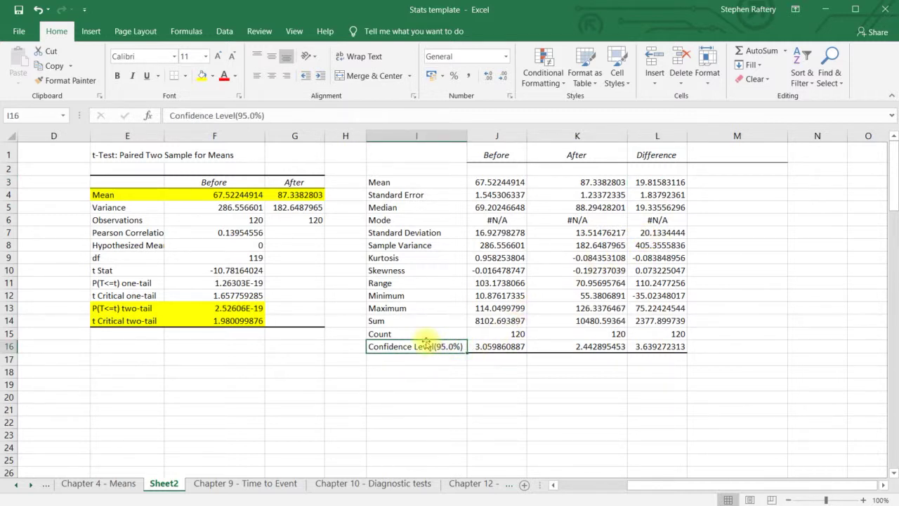
pyautogui.hotkey('shift', 'Right')
pyautogui.hotkey('shift', 'Right')
pyautogui.hotkey('shift', 'Right')
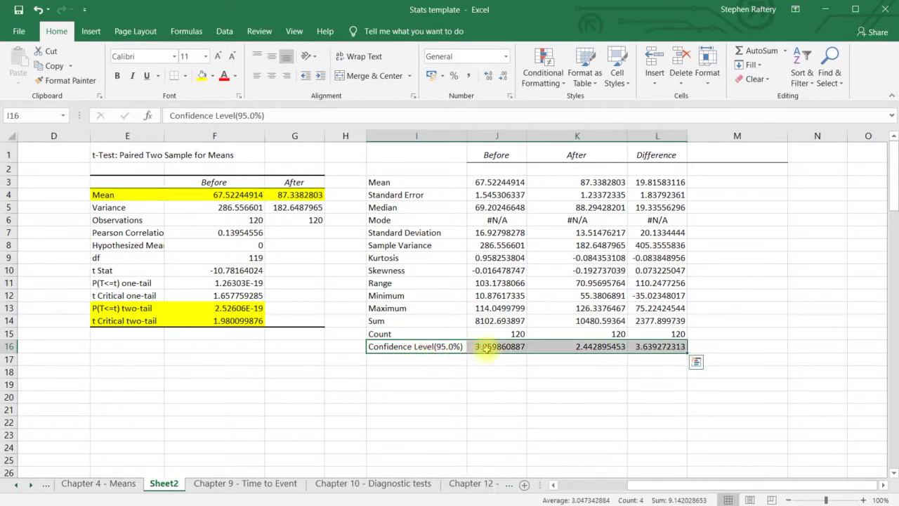
pyautogui.click(202, 76)
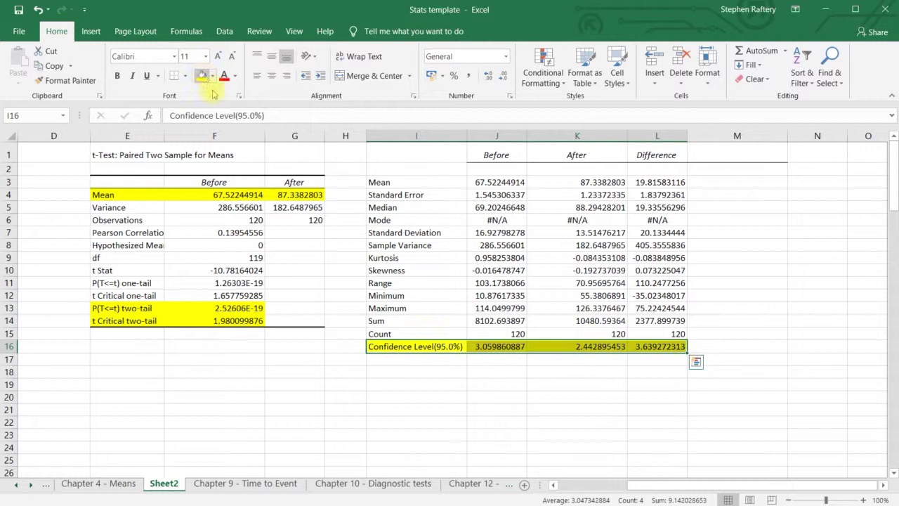
# - Enter the label "Upper bound" in cell I18, below the descriptive statistics
pyautogui.click(430, 333)
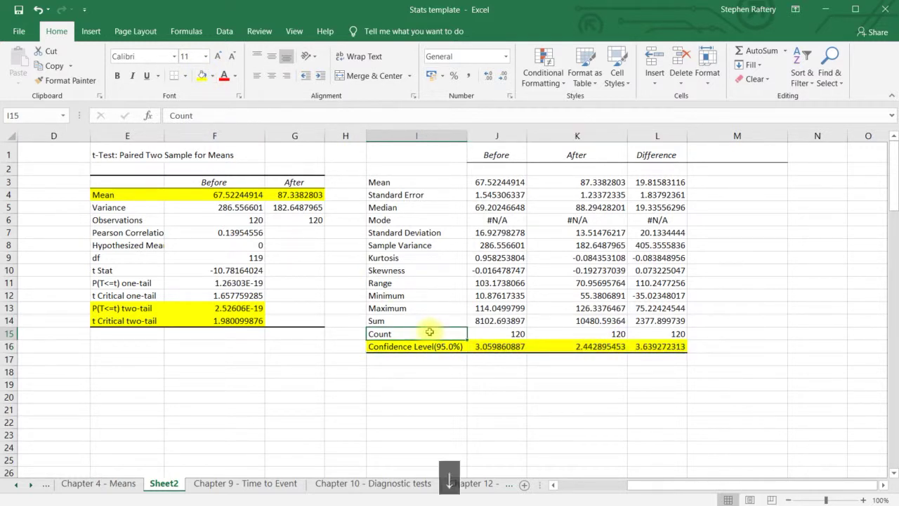
pyautogui.press('Down')
pyautogui.press('Down')
pyautogui.press('Down')
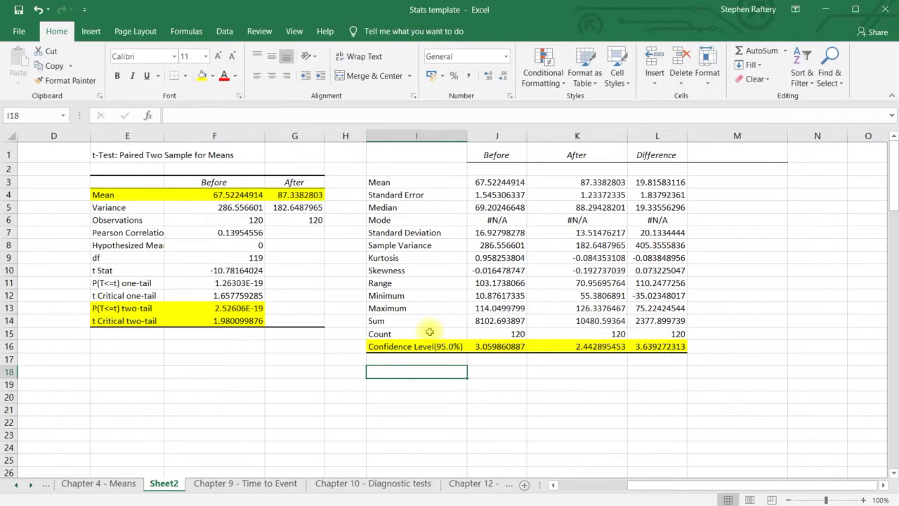
pyautogui.write('Upp')
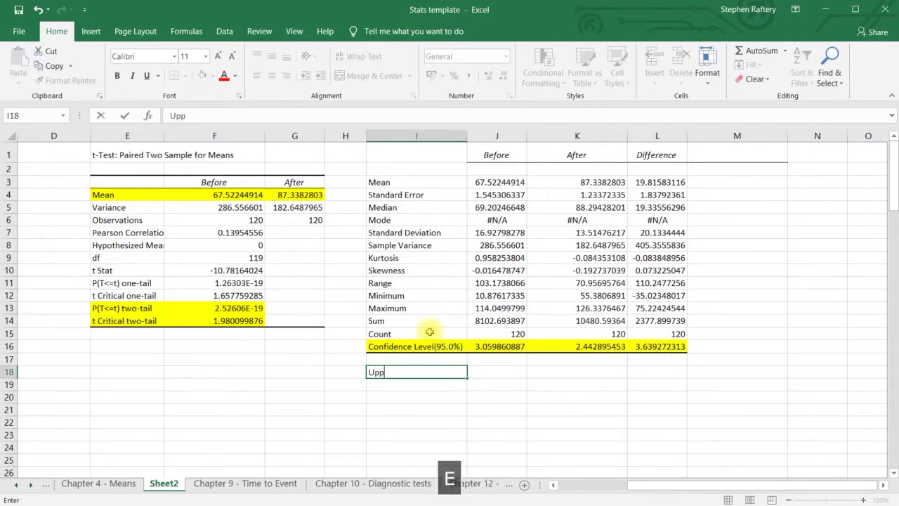
pyautogui.write('er bound')
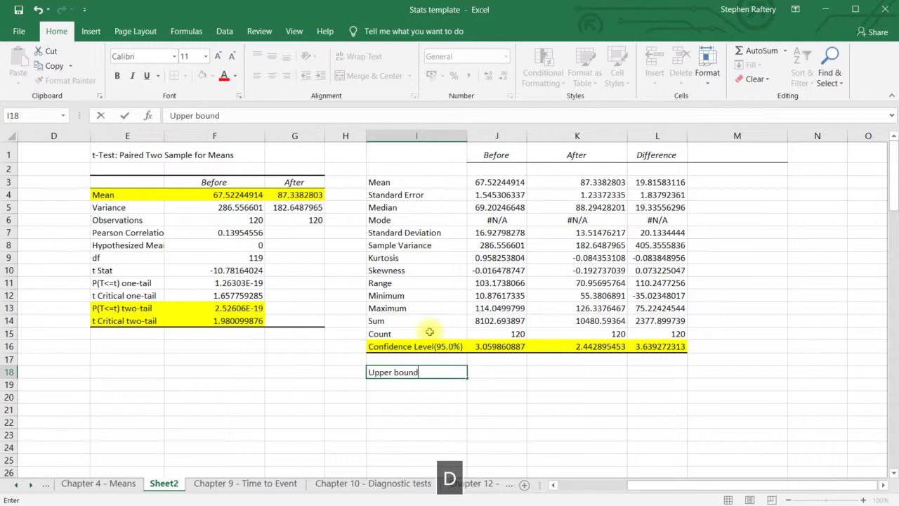
# - Calculate the Before upper bound in J18 with the formula =J3+J16, adding the confidence level to the mean
pyautogui.press('Right')
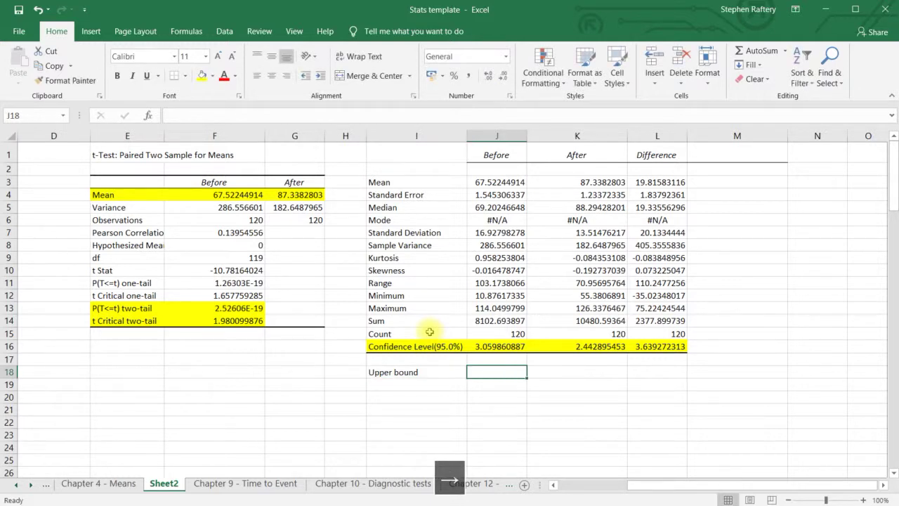
pyautogui.write('=')
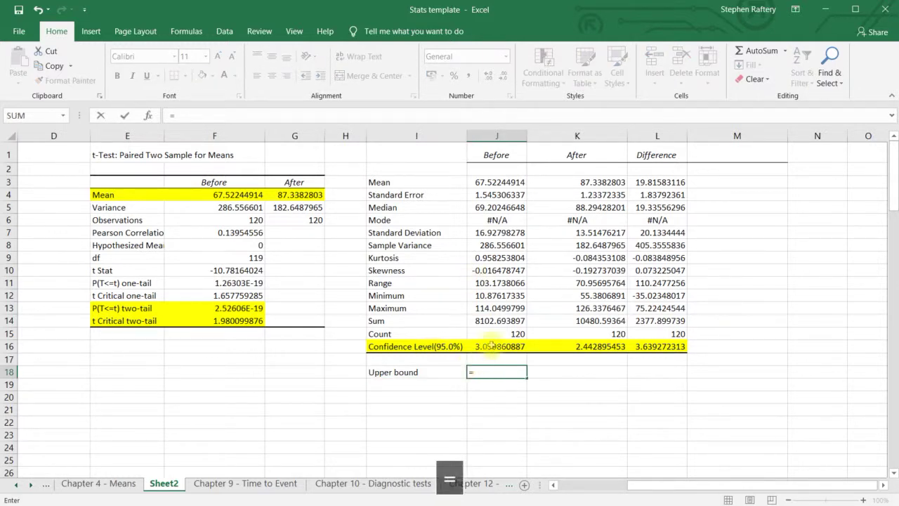
pyautogui.click(497, 182)
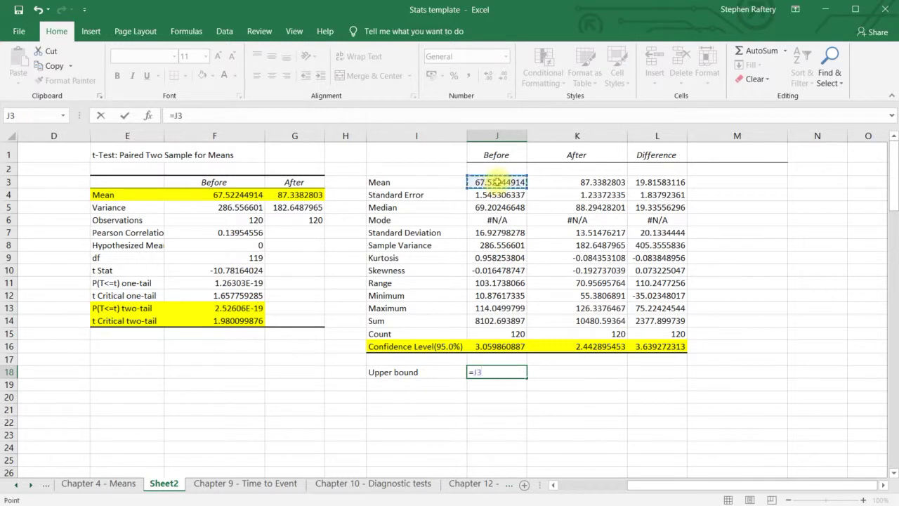
pyautogui.write('+')
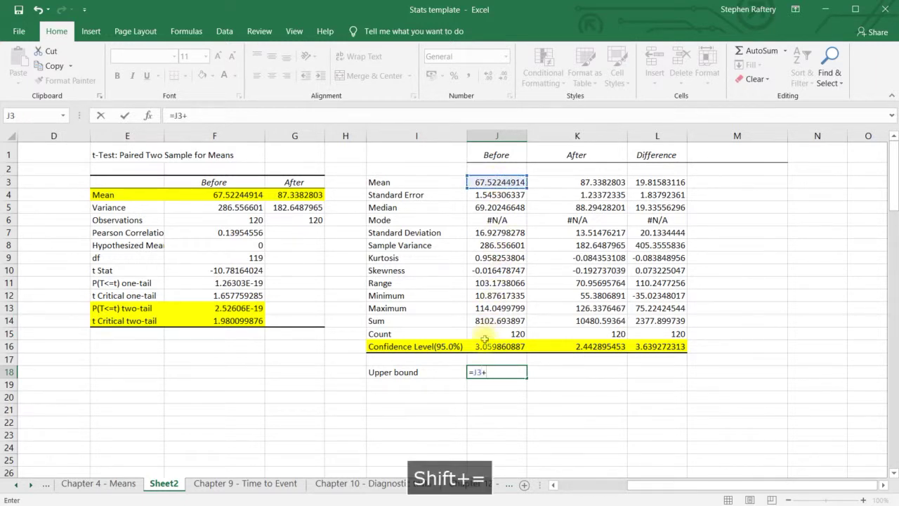
pyautogui.click(489, 345)
pyautogui.press('Return')
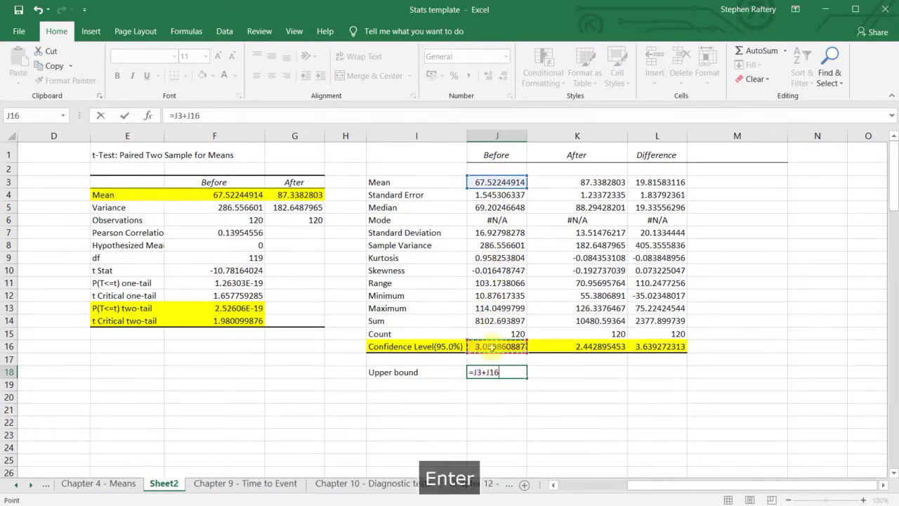
# - Enter the label "Lower bound" in cell I19, directly beneath the "Upper bound" label
pyautogui.press('Left')
pyautogui.write('Lower ')
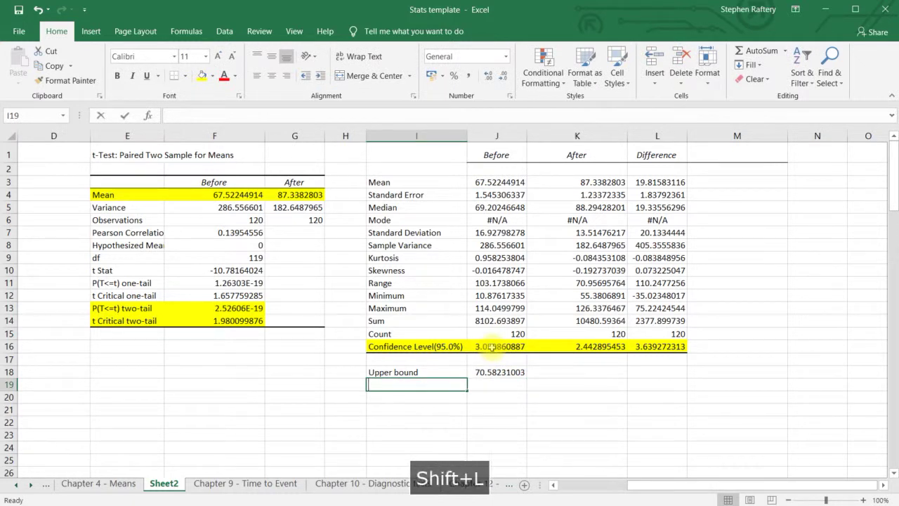
pyautogui.write('bound')
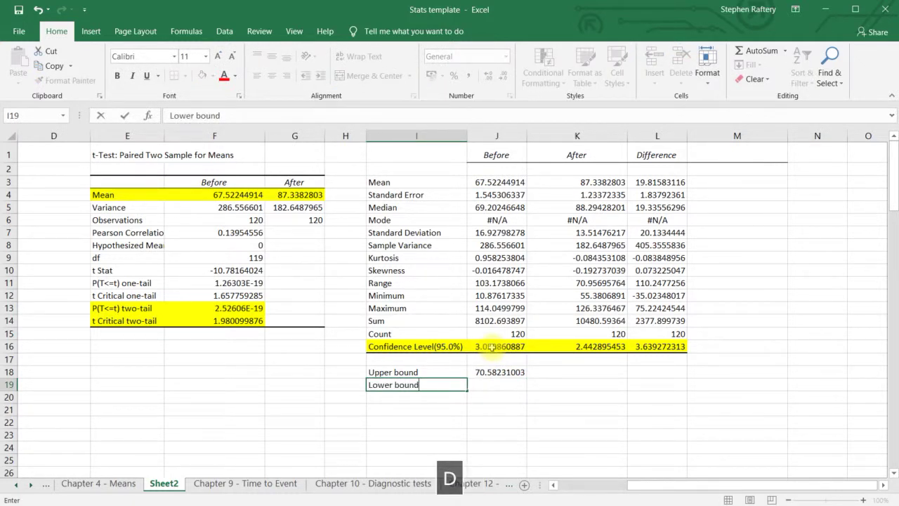
pyautogui.press('Right')
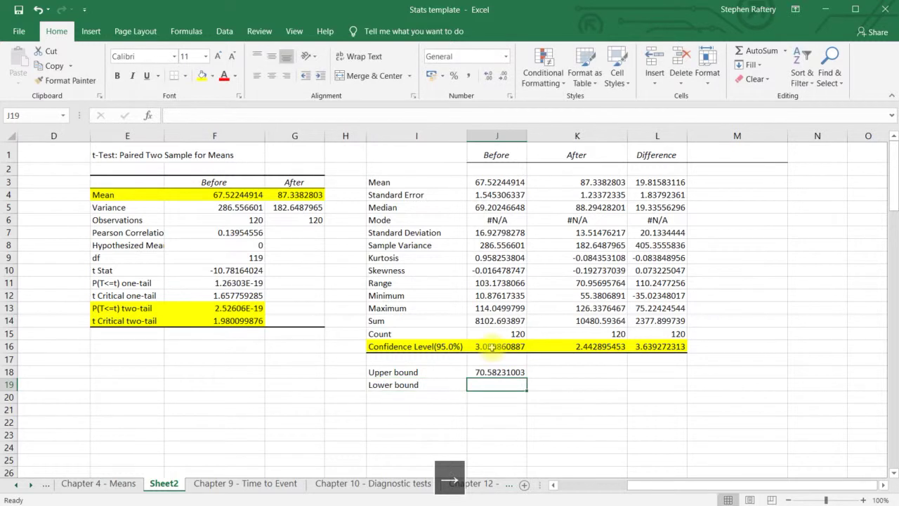
# - Calculate the Before lower bound in J19 with the formula =J3-J16, subtracting the confidence level from the mean
pyautogui.write('=')
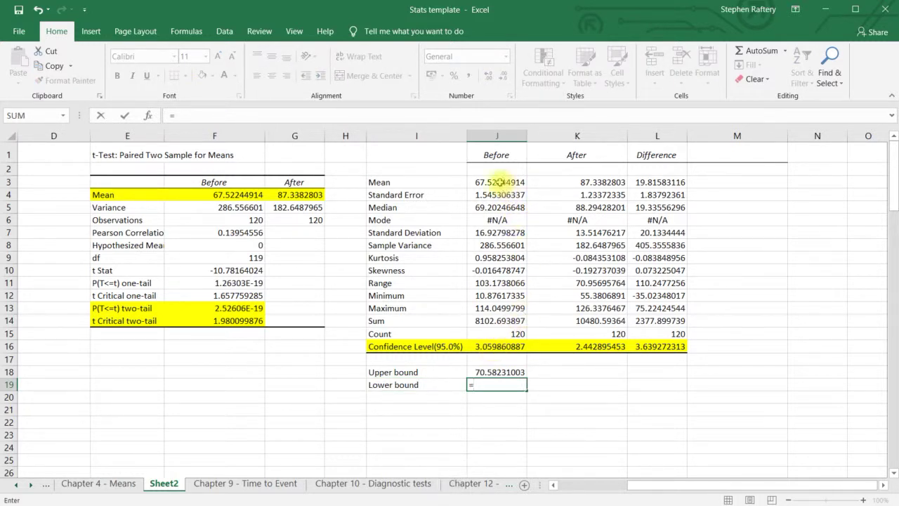
pyautogui.click(499, 182)
pyautogui.write('-')
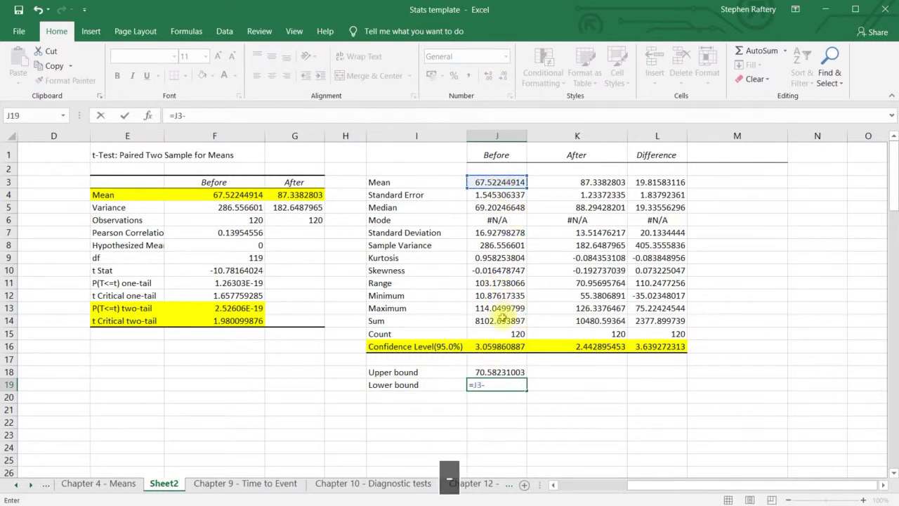
pyautogui.click(497, 346)
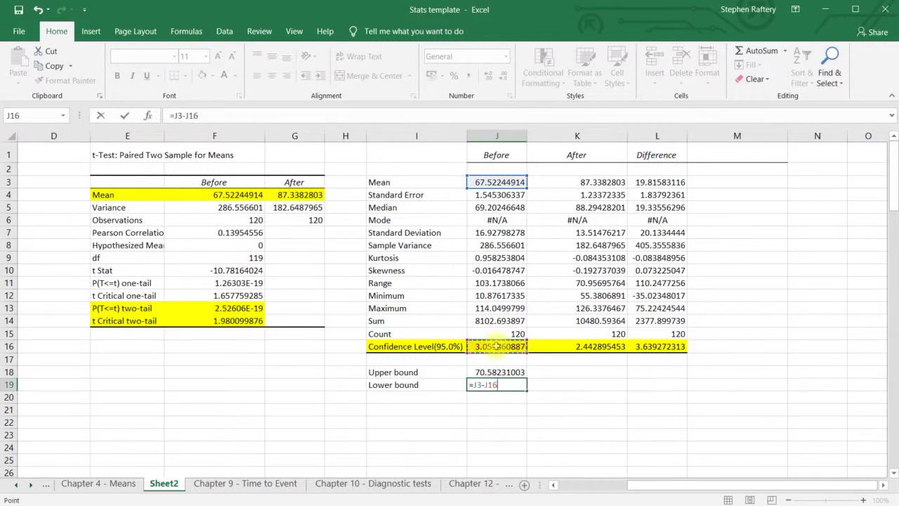
pyautogui.press('Return')
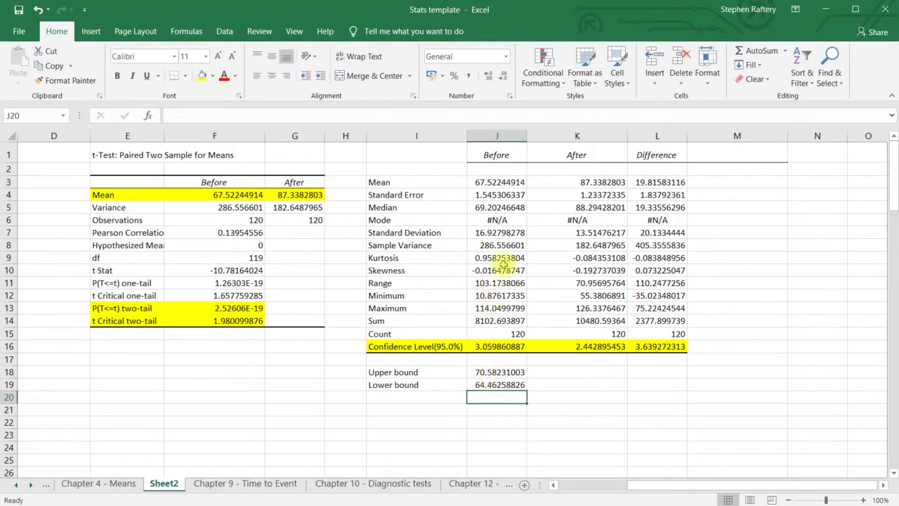
# - Fill the Before upper and lower bound formulas in J18:J19 across to the After and Difference columns, through L19
pyautogui.click(505, 371)
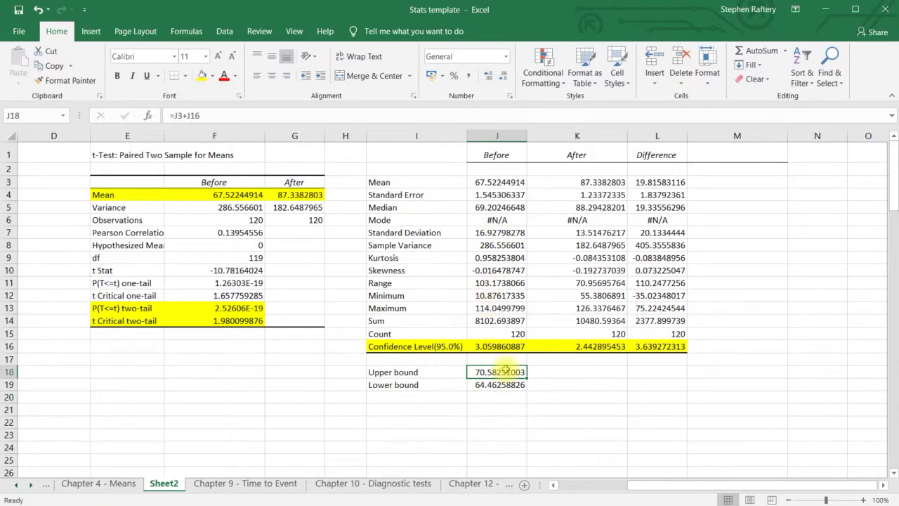
pyautogui.press('Up')
pyautogui.press('Up')
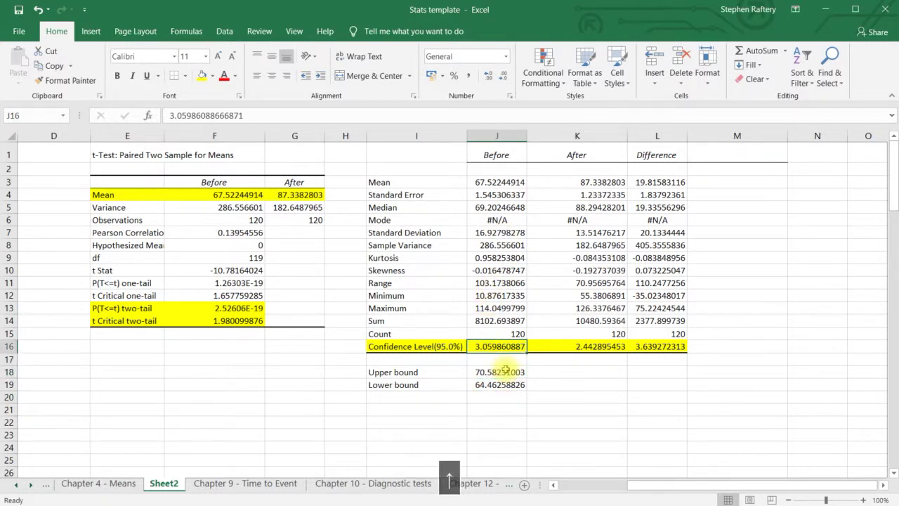
pyautogui.press('Down')
pyautogui.press('Down')
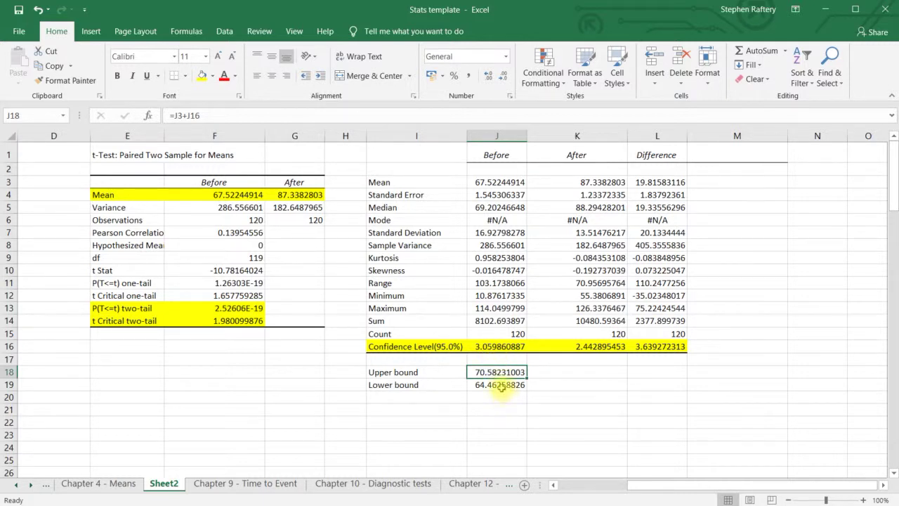
pyautogui.click(500, 385)
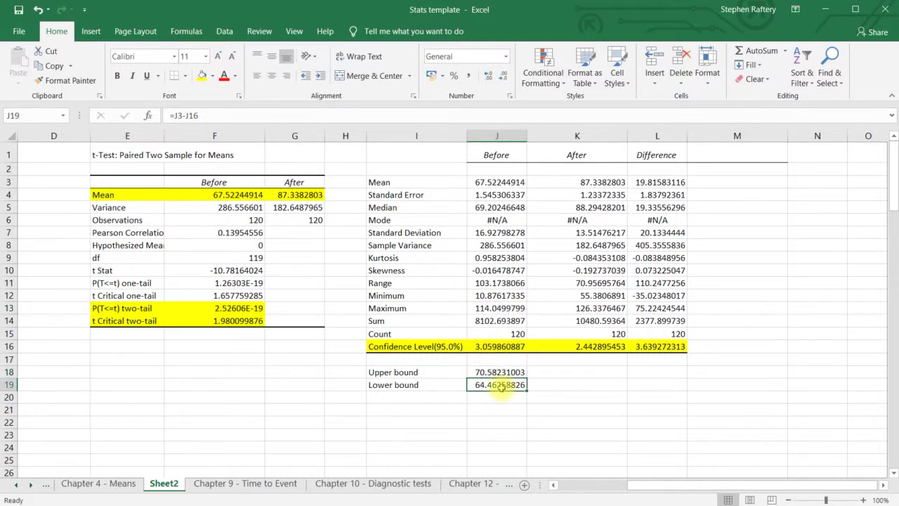
pyautogui.hotkey('shift', 'Up')
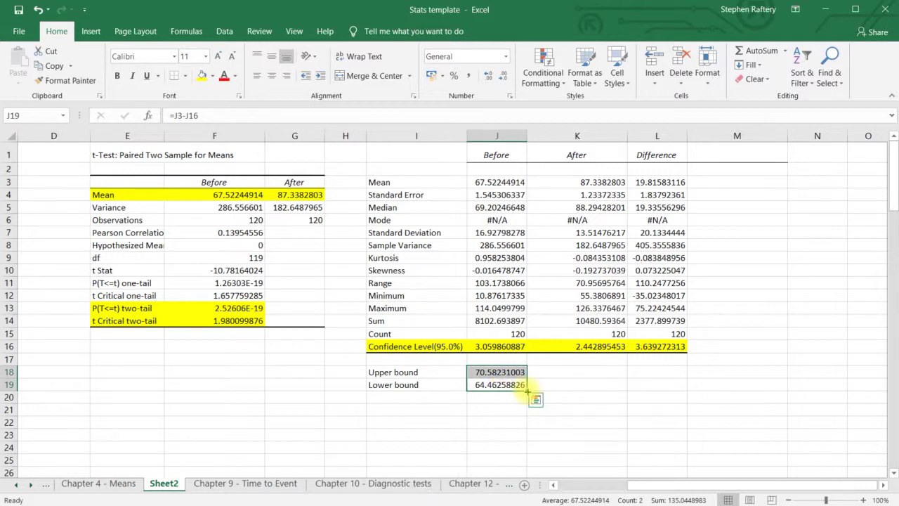
pyautogui.moveTo(525, 390); pyautogui.dragTo(673, 394)
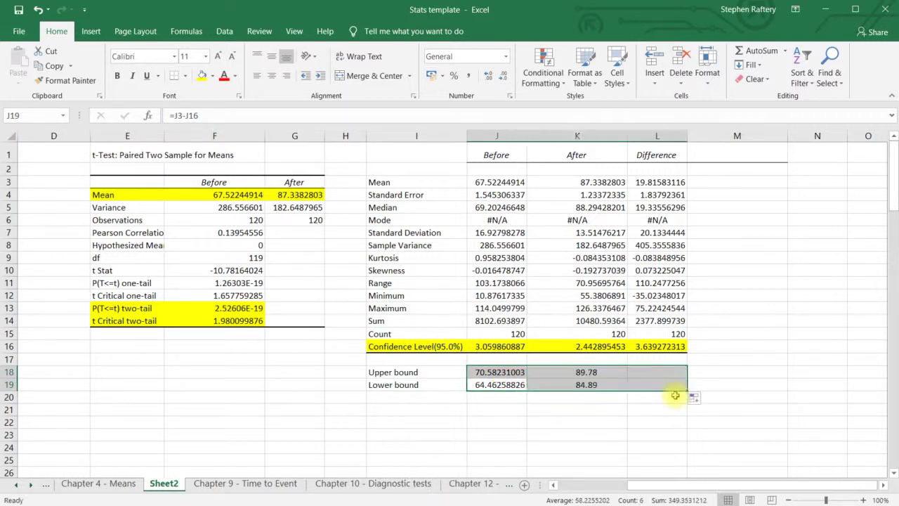
pyautogui.click(565, 412)
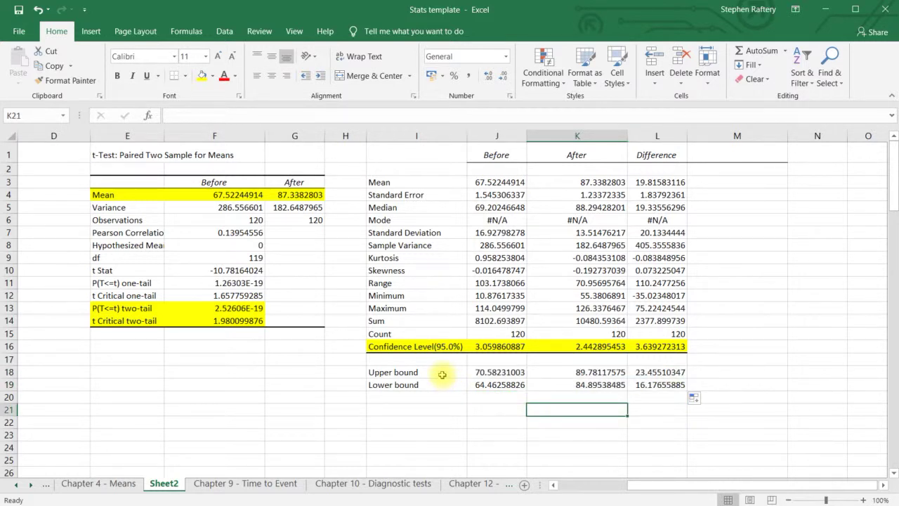
# - Highlight the Upper bound and Lower bound rows, I18:L19, with yellow fill
pyautogui.moveTo(414, 378); pyautogui.dragTo(657, 379)
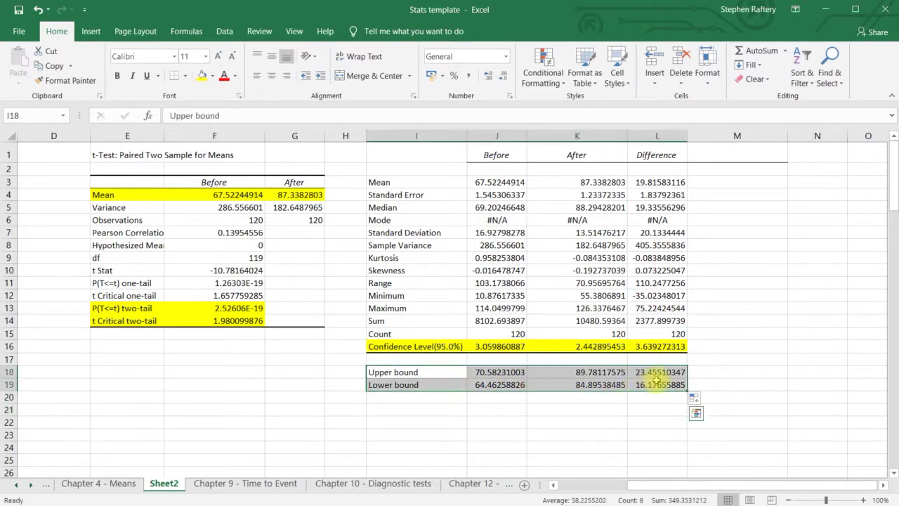
pyautogui.click(203, 76)
pyautogui.click(503, 234)
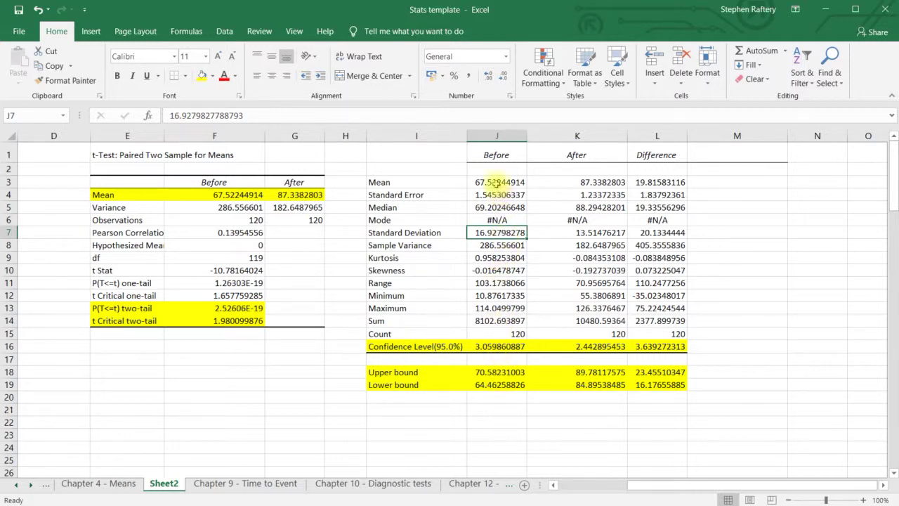
# - Compare the Before mean in J3 with its upper and lower confidence bounds in J18 and J19
pyautogui.click(496, 182)
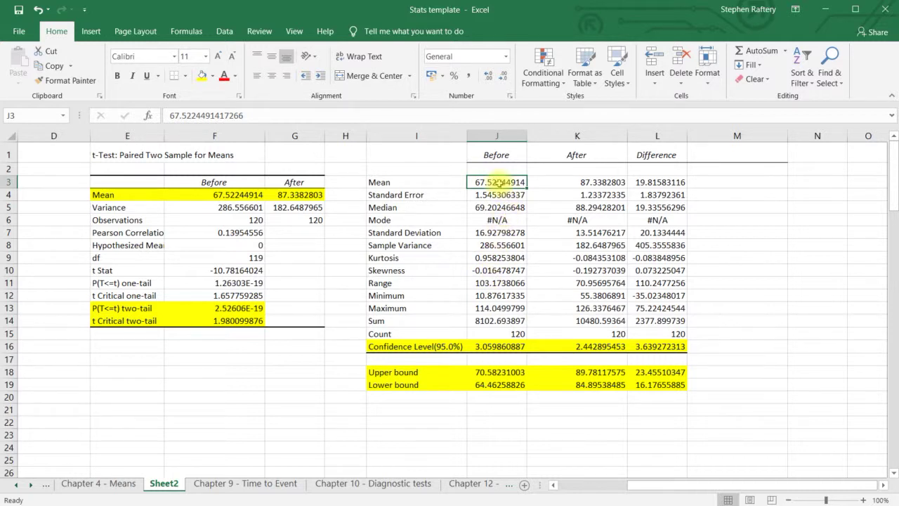
pyautogui.click(503, 372)
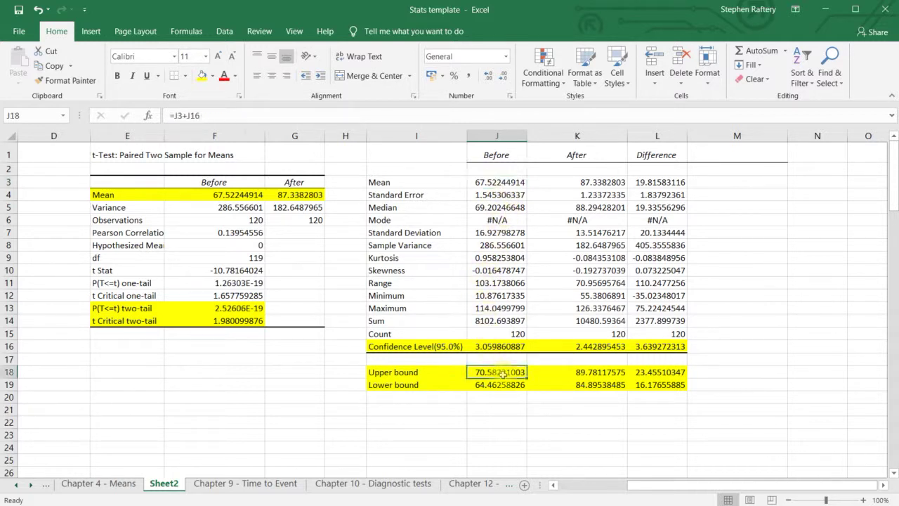
pyautogui.press('Down')
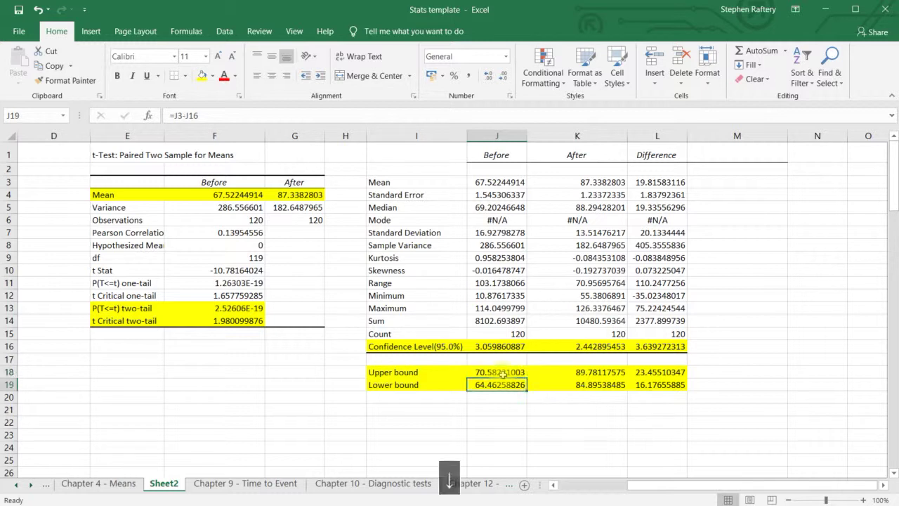
pyautogui.press('Up')
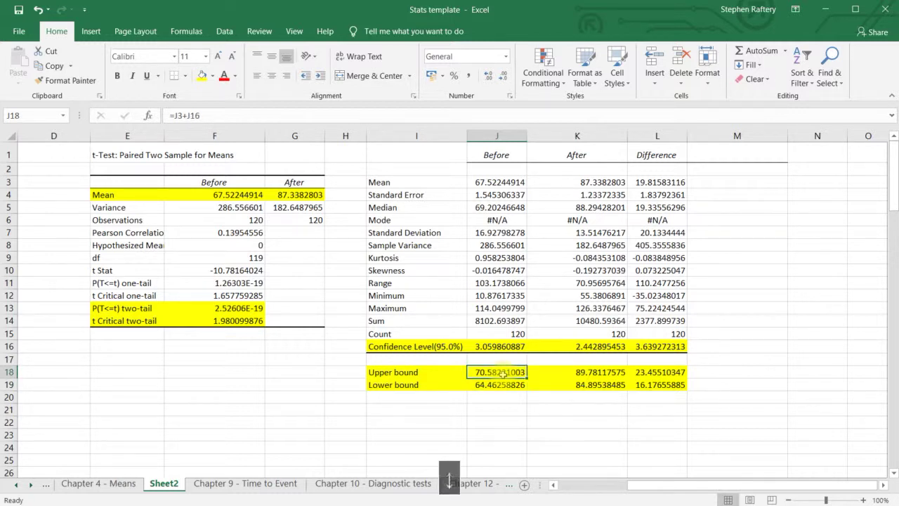
pyautogui.press('Down')
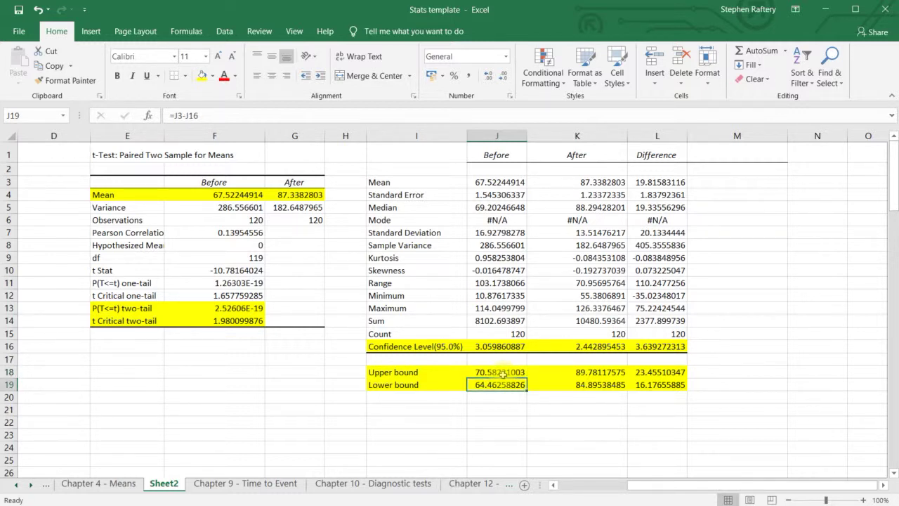
pyautogui.press('Up')
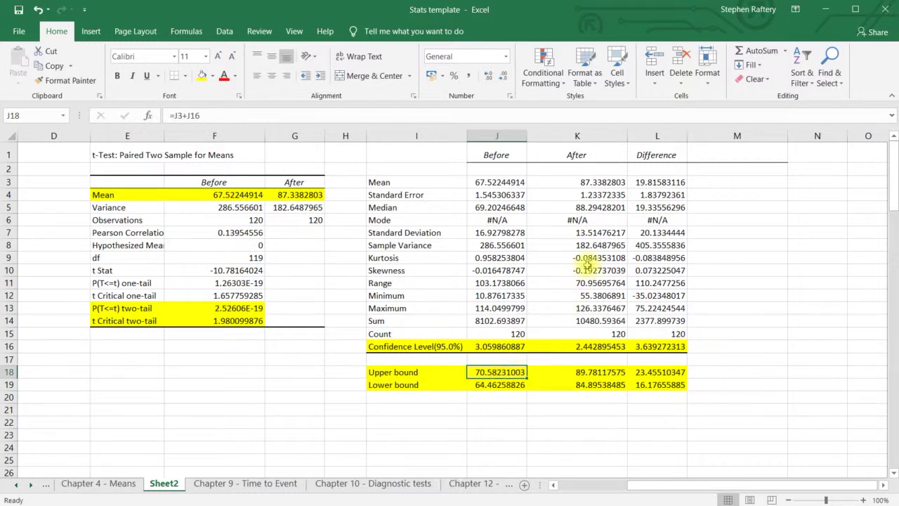
# - Compare the After and Difference means in row 3 with their upper and lower confidence bounds in K18:L19
pyautogui.click(598, 181)
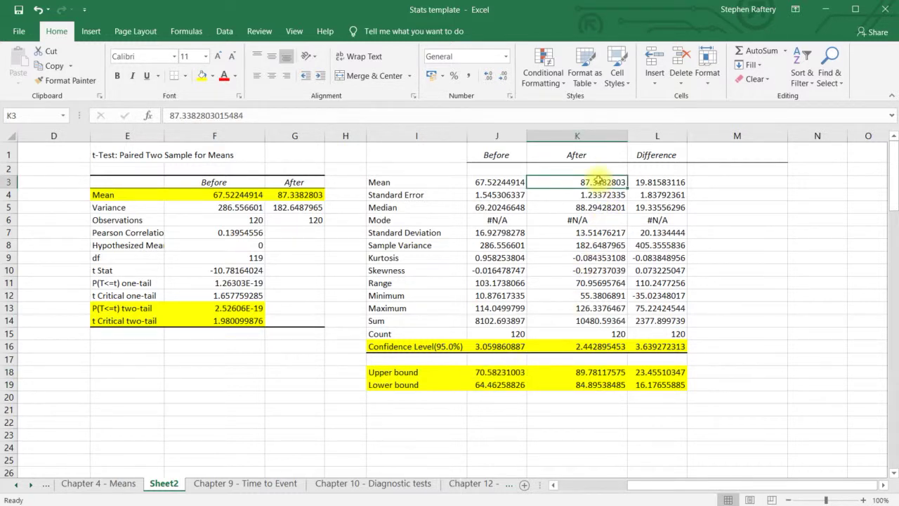
pyautogui.click(600, 375)
pyautogui.hotkey('shift', 'Down')
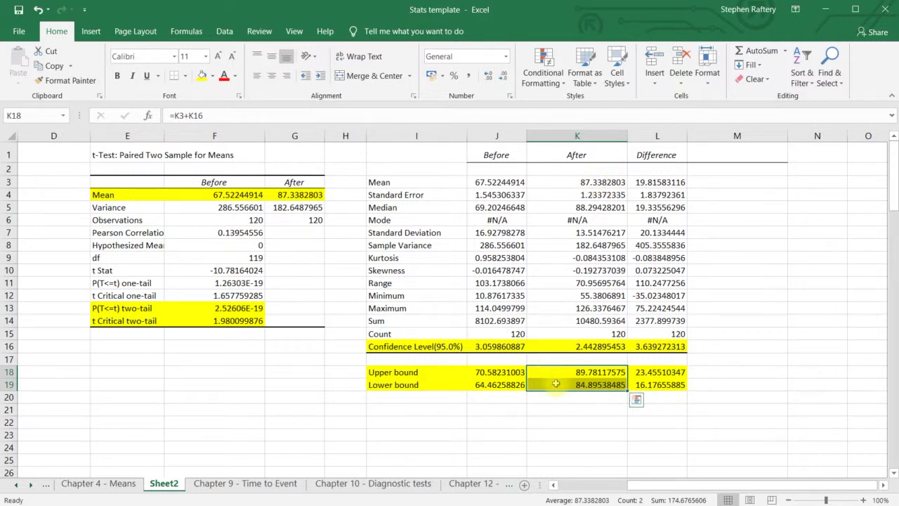
pyautogui.click(649, 372)
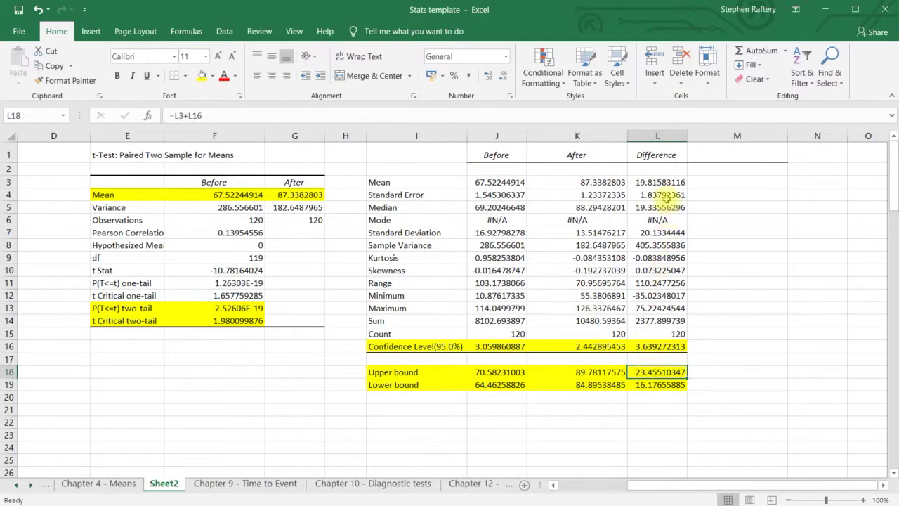
pyautogui.click(661, 182)
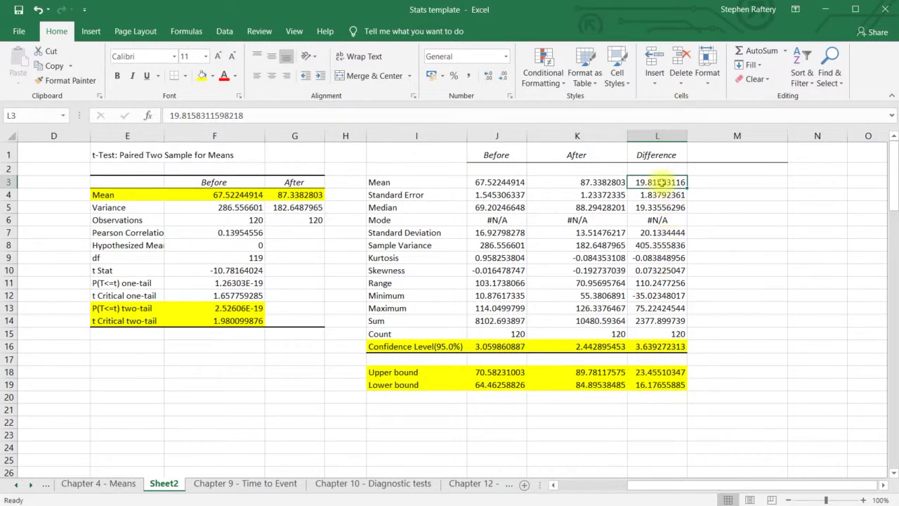
pyautogui.click(663, 372)
pyautogui.hotkey('shift', 'Down')
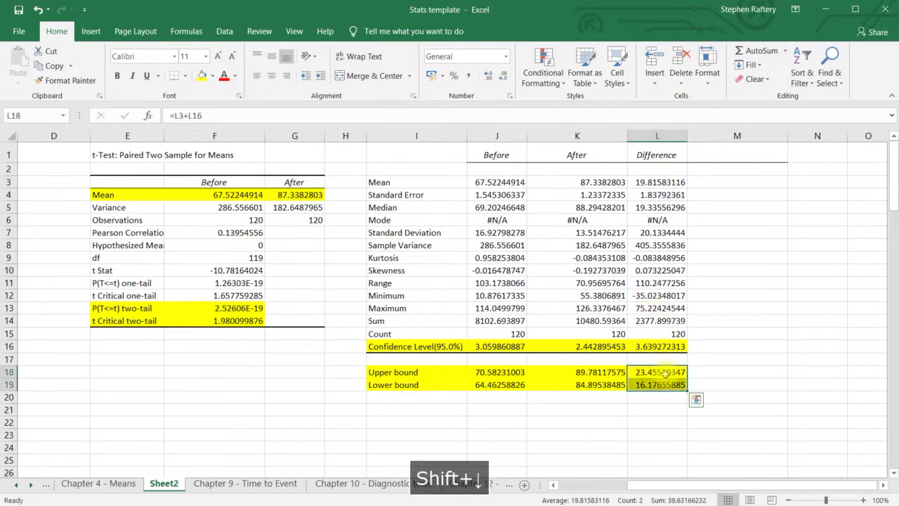